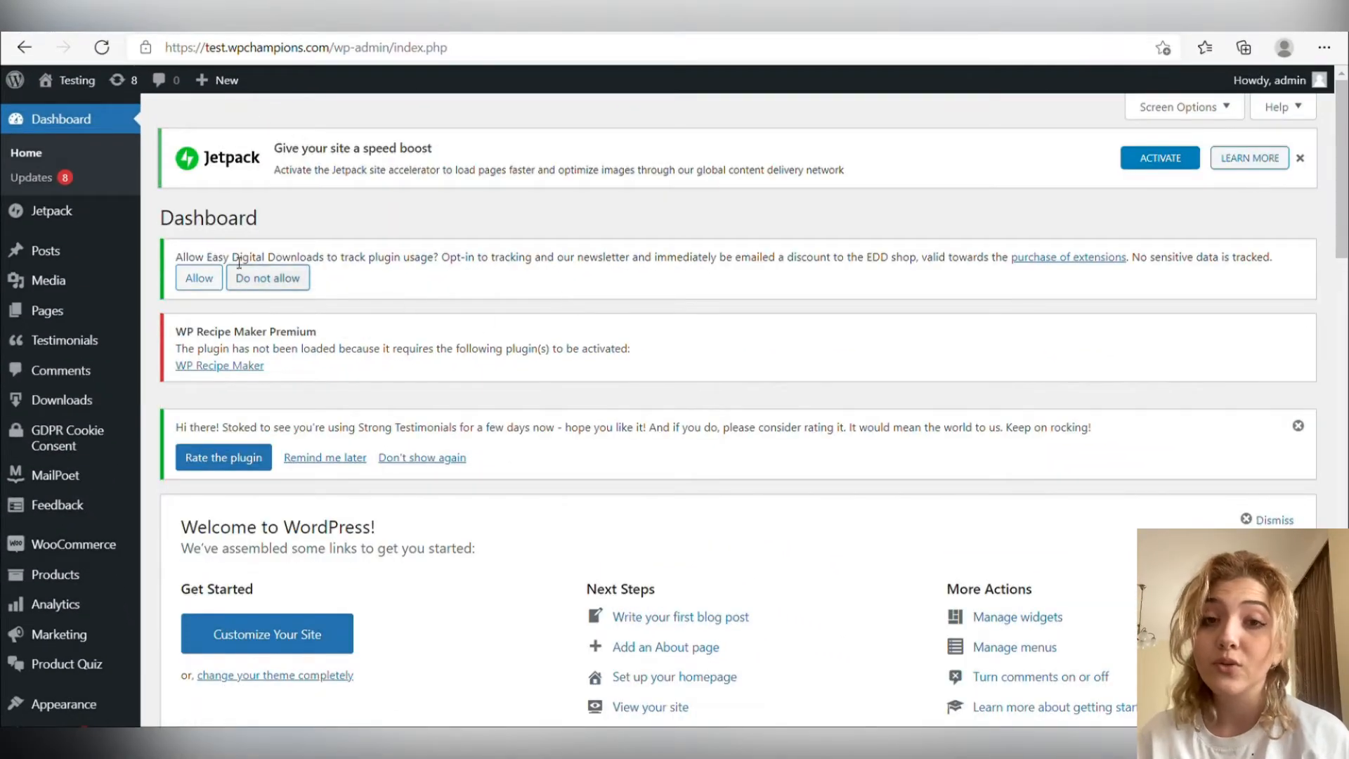
{"action": "scroll", "coordinate": [106, 316], "scroll_direction": "down", "scroll_amount": 3}
{"action": "scroll", "coordinate": [105, 358], "scroll_direction": "down", "scroll_amount": 3}
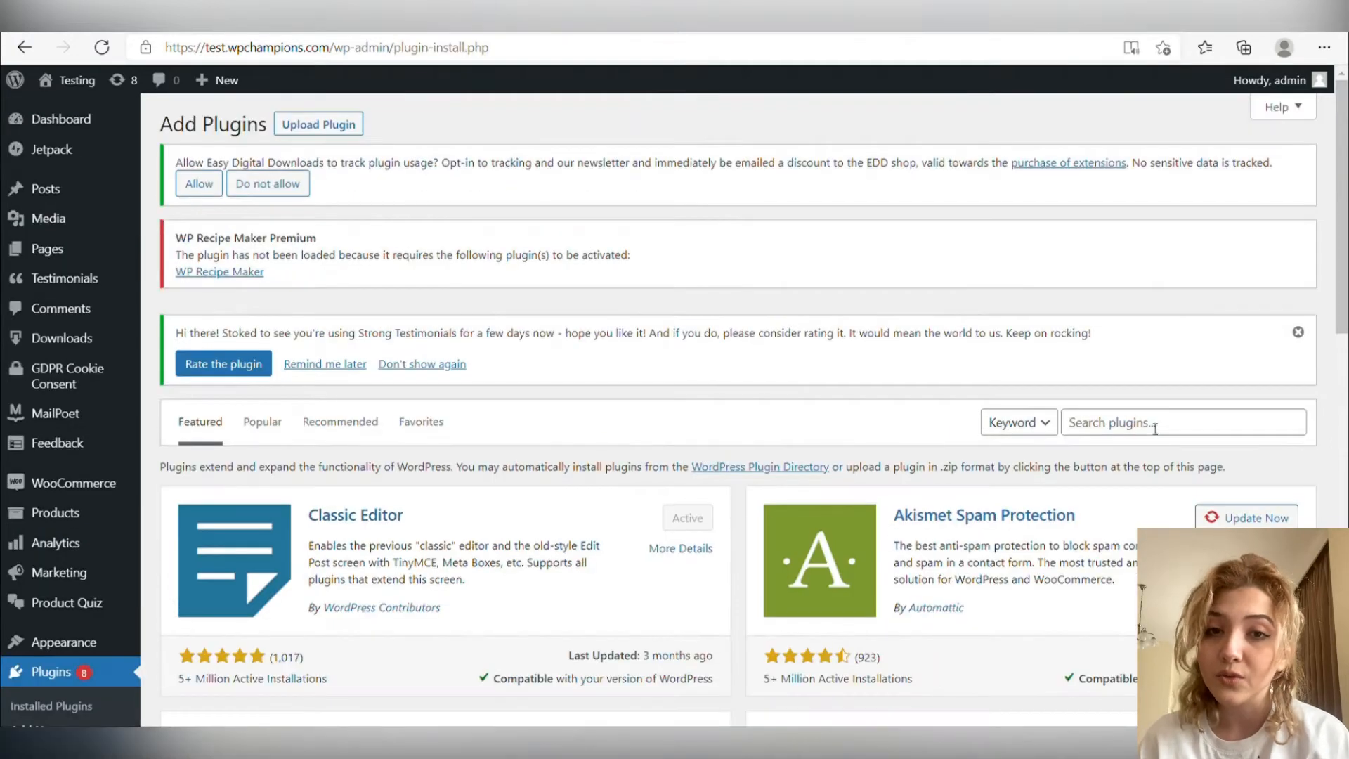
Search the plugin directory for 'WP recipe maker', install WP Recipe Maker and activate it
{"action": "left_click", "coordinate": [1156, 424]}
{"action": "type", "text": "WP recipe maker"}
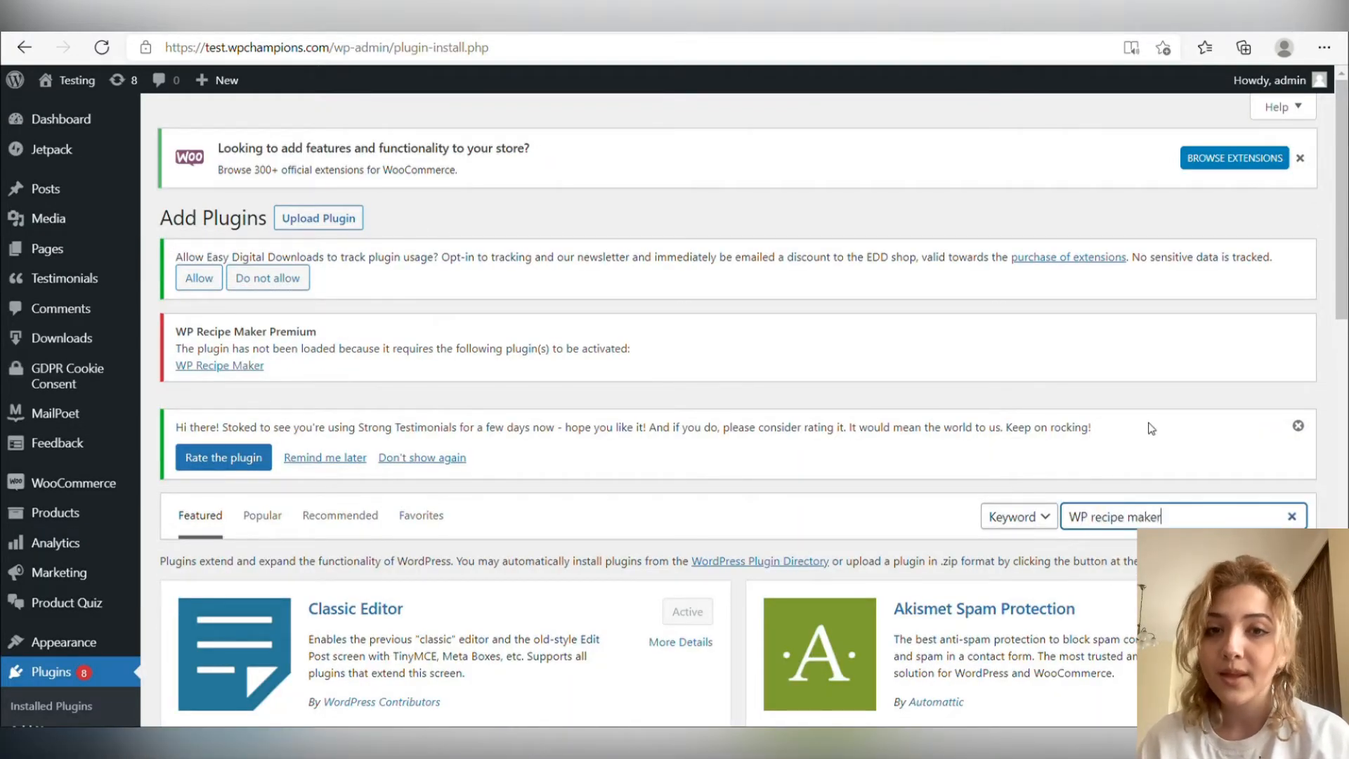
{"action": "scroll", "coordinate": [802, 423], "scroll_direction": "down", "scroll_amount": 5}
{"action": "scroll", "coordinate": [632, 422], "scroll_direction": "up", "scroll_amount": 4}
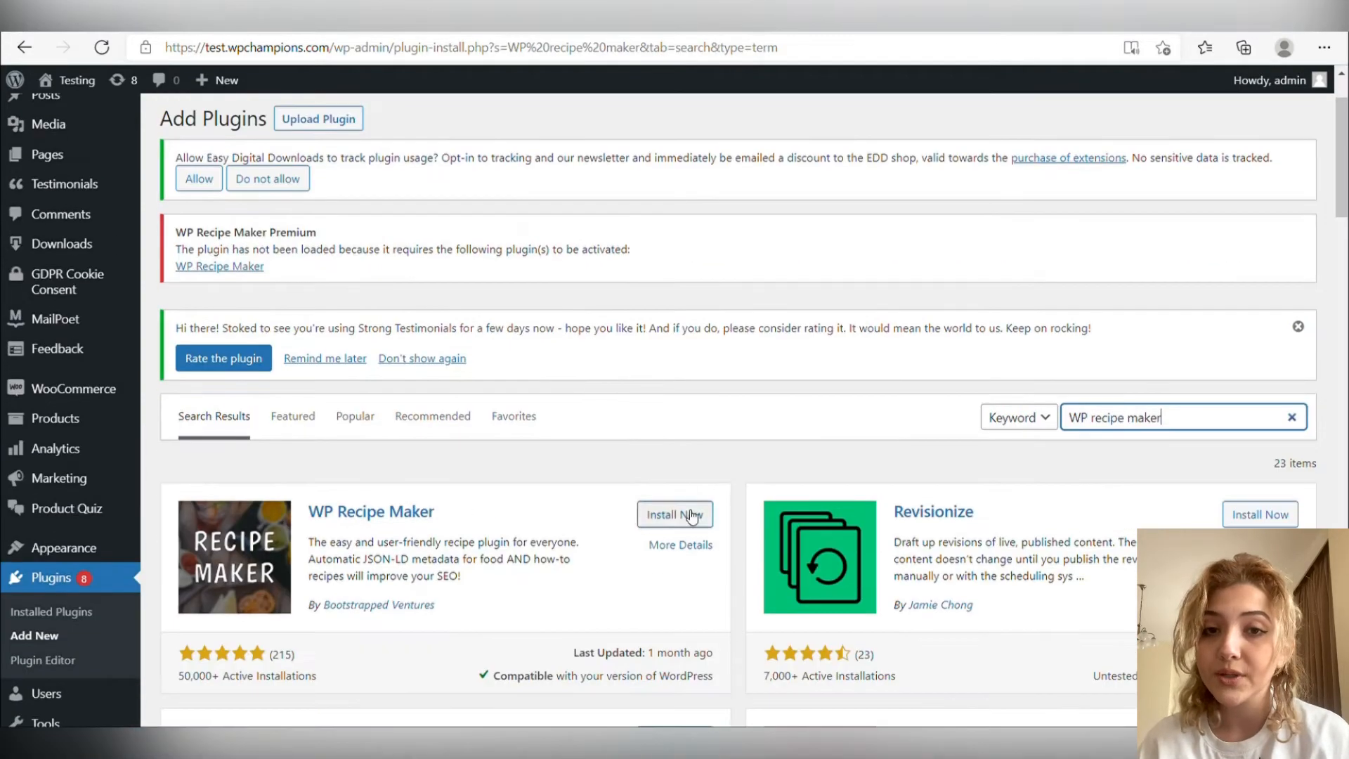
{"action": "left_click", "coordinate": [690, 516]}
{"action": "scroll", "coordinate": [685, 443], "scroll_direction": "down", "scroll_amount": 1}
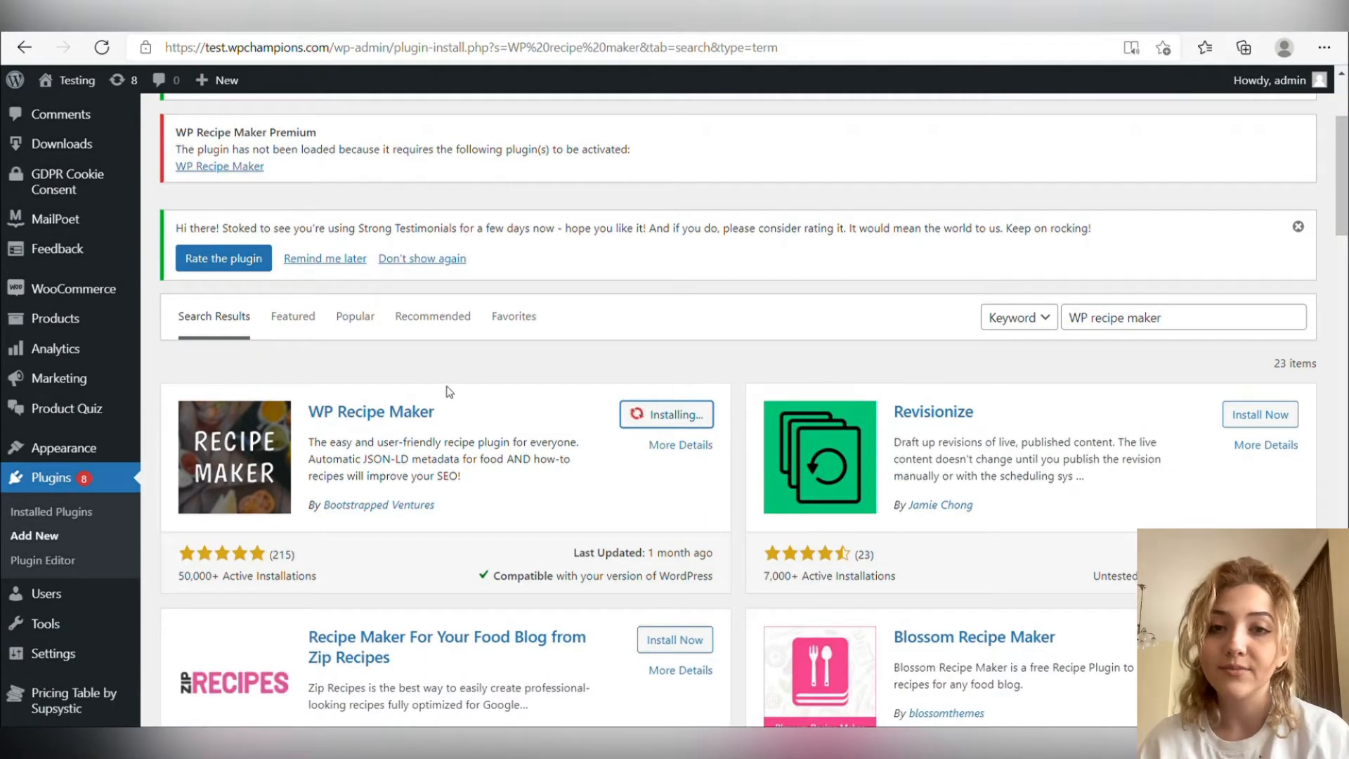
{"action": "left_click_drag", "start_coordinate": [184, 588], "coordinate": [316, 586]}
{"action": "left_click", "coordinate": [437, 555]}
{"action": "left_click", "coordinate": [683, 423]}
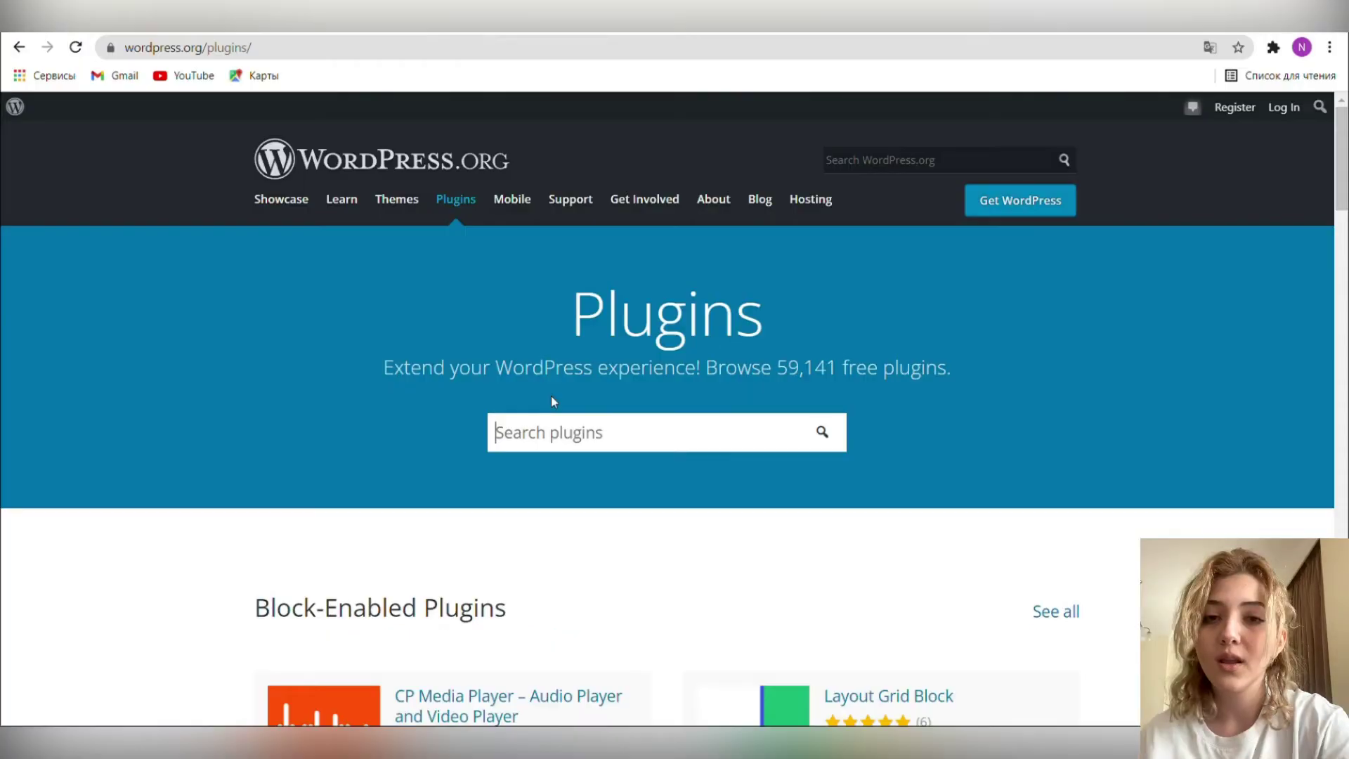
{"action": "type", "text": "wp"}
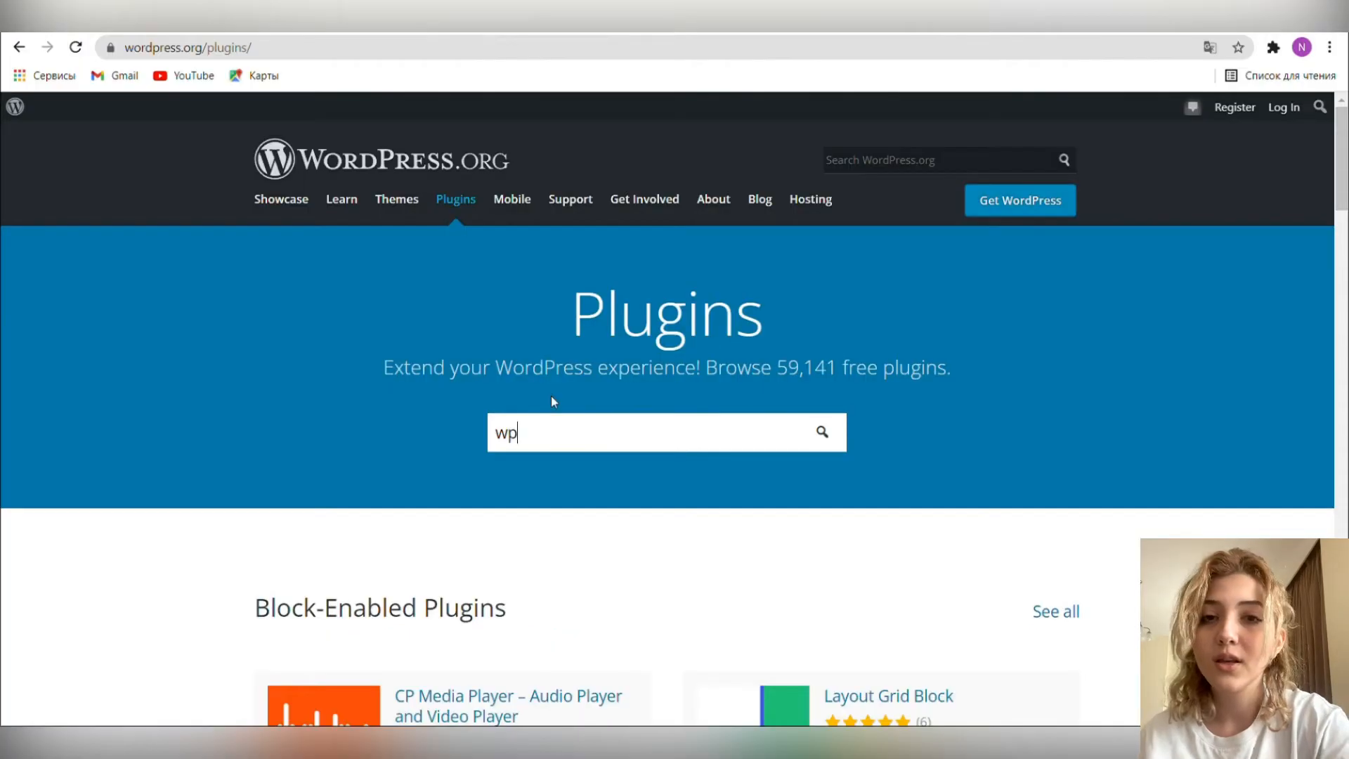
{"action": "type", "text": " rec"}
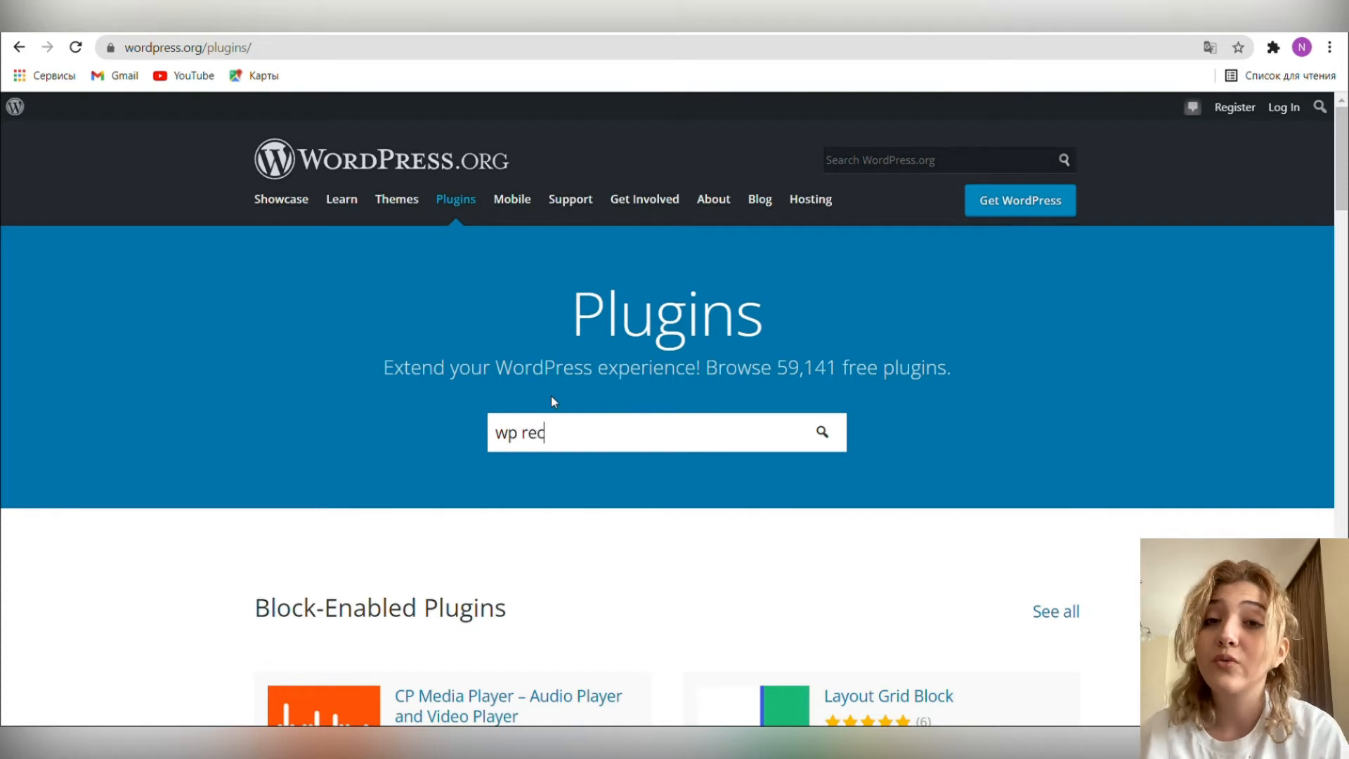
{"action": "type", "text": "ipe ma"}
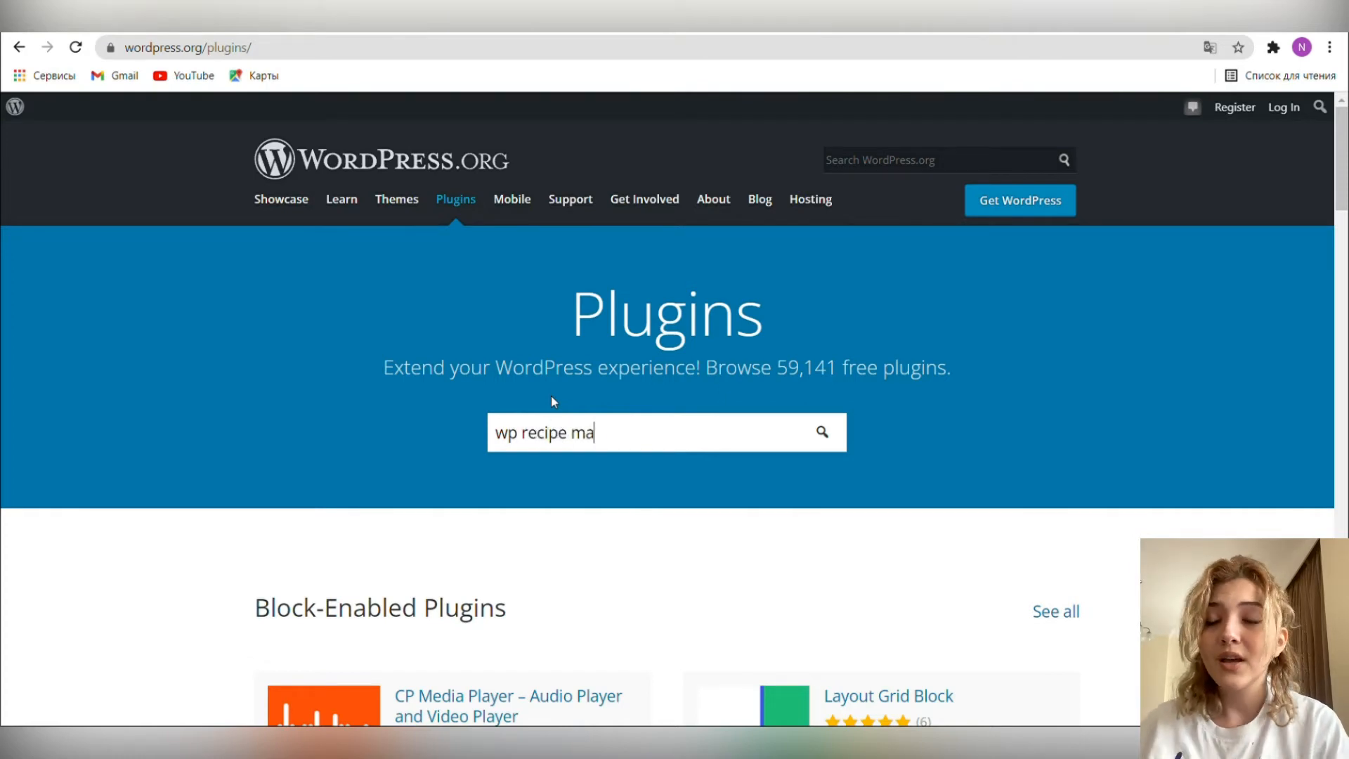
{"action": "type", "text": "ker"}
Search wordpress.org for 'wp recipe maker', enter the WP Recipe Maker listing and start its overview video
{"action": "key", "text": "Return"}
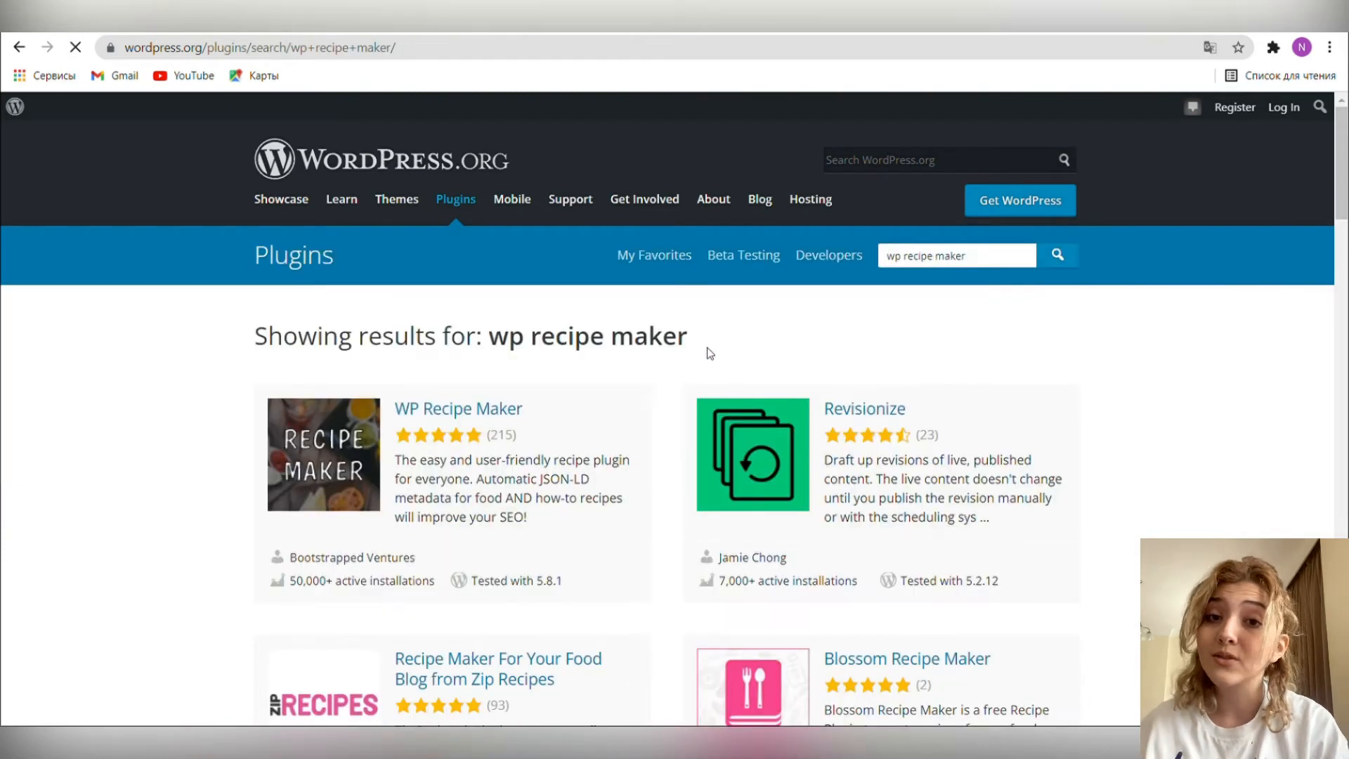
{"action": "left_click", "coordinate": [498, 416]}
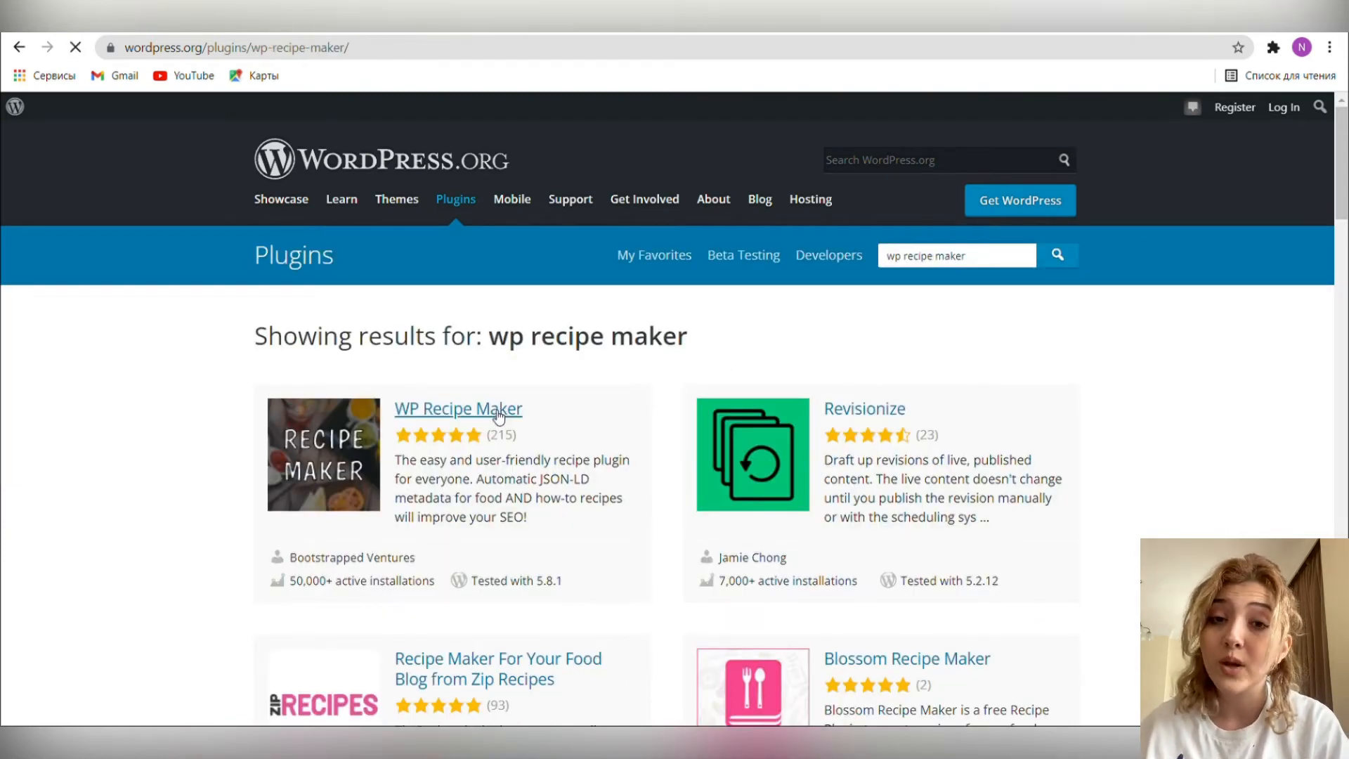
{"action": "scroll", "coordinate": [500, 411], "scroll_direction": "down", "scroll_amount": 1}
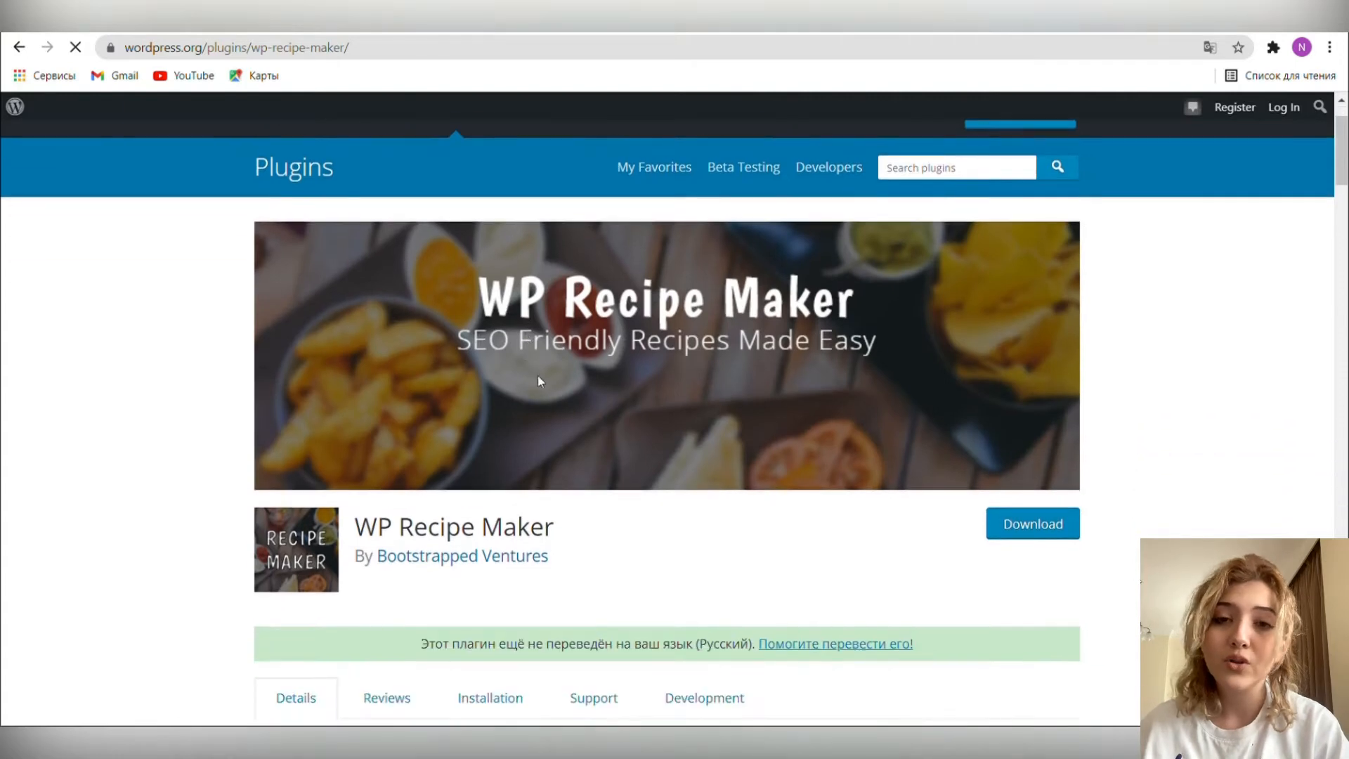
{"action": "scroll", "coordinate": [487, 377], "scroll_direction": "down", "scroll_amount": 4}
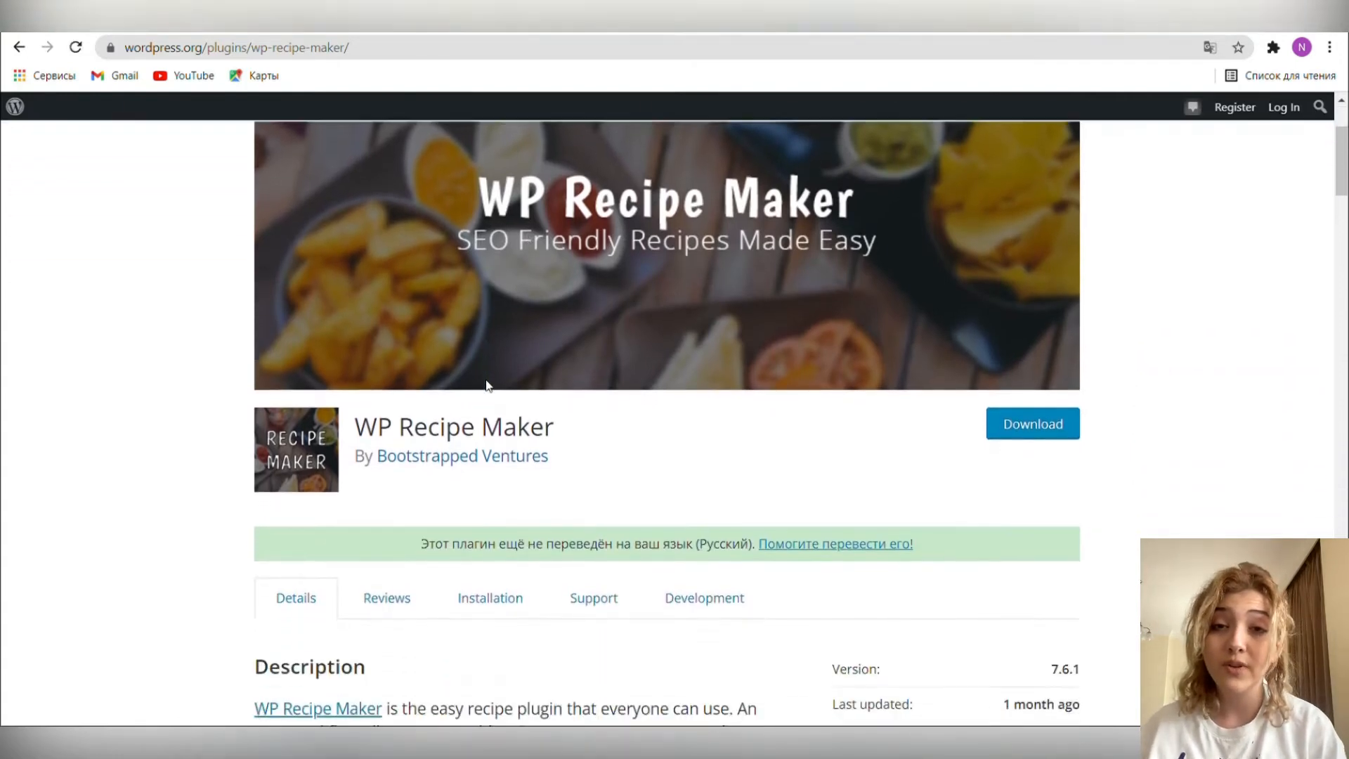
{"action": "scroll", "coordinate": [486, 381], "scroll_direction": "down", "scroll_amount": 1}
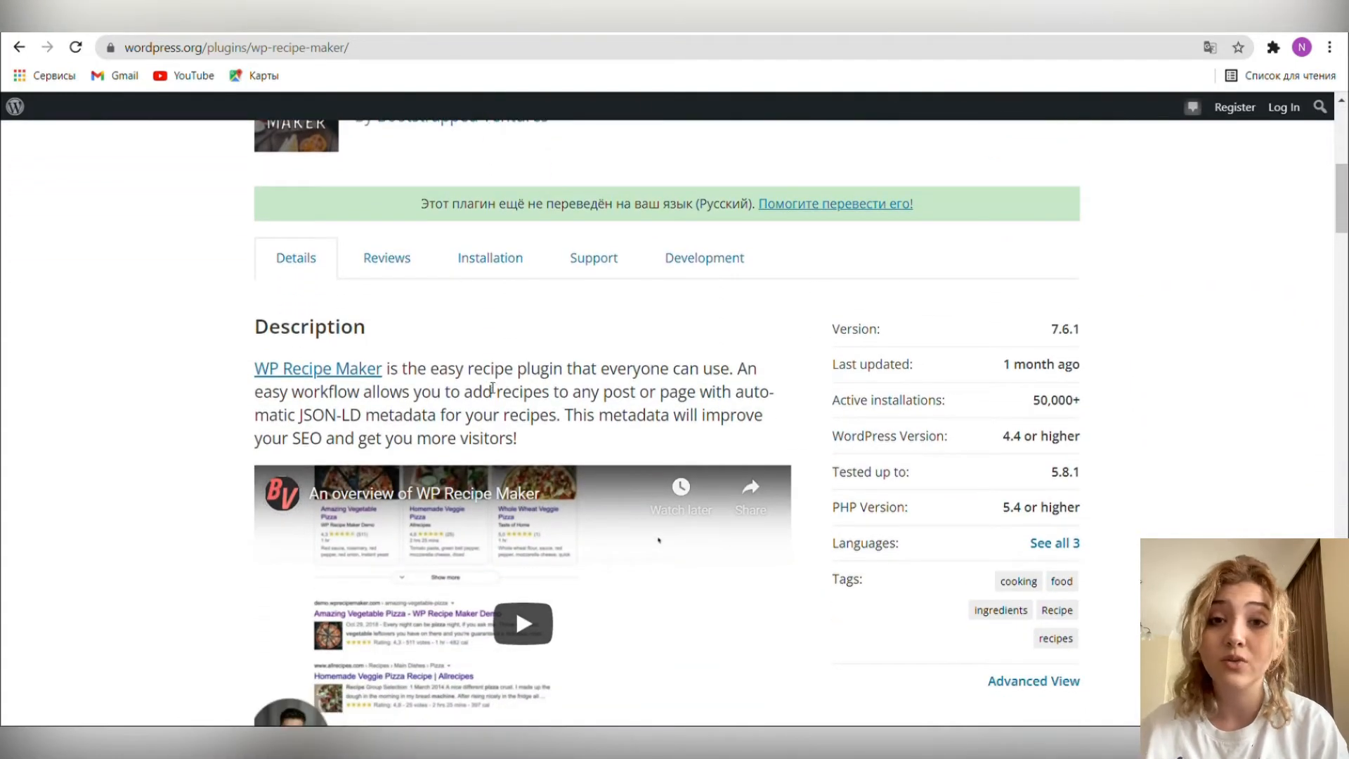
{"action": "scroll", "coordinate": [492, 390], "scroll_direction": "down", "scroll_amount": 1}
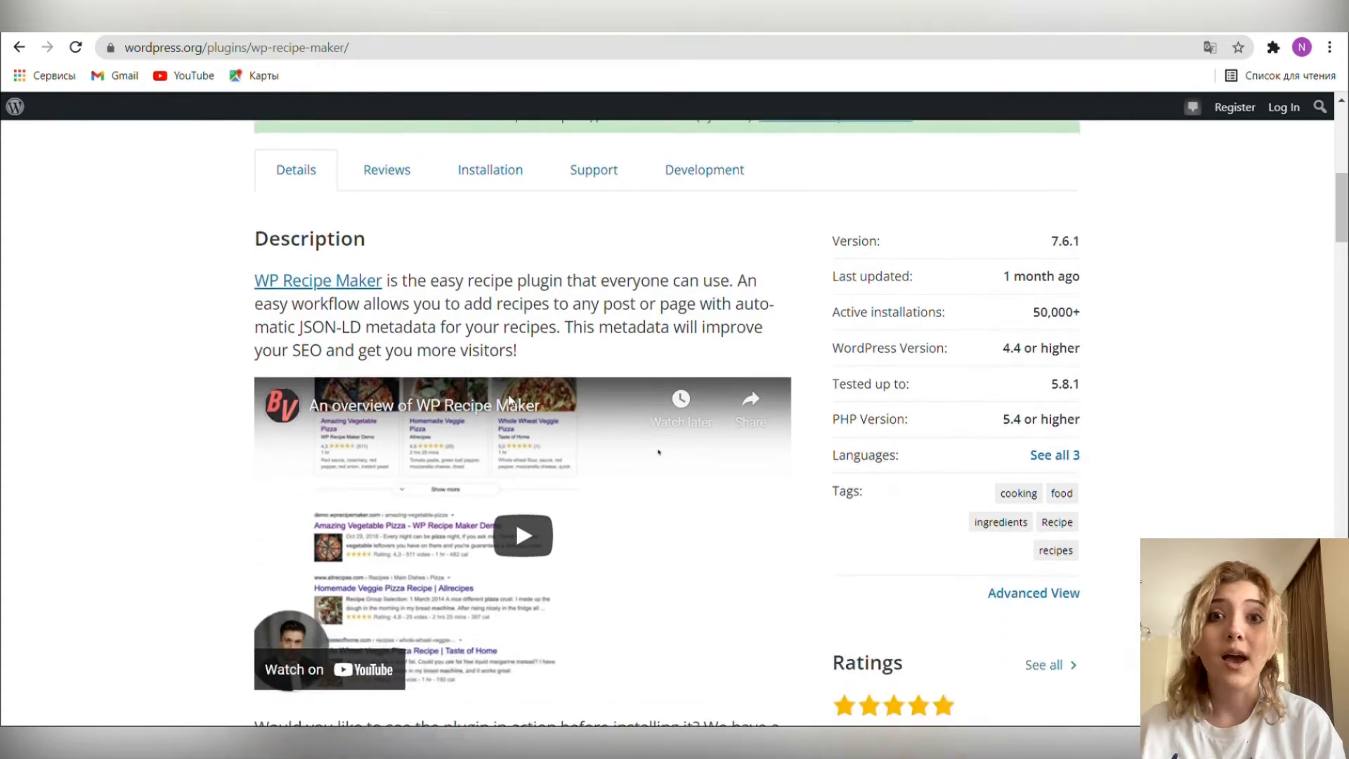
{"action": "scroll", "coordinate": [492, 390], "scroll_direction": "down", "scroll_amount": 1}
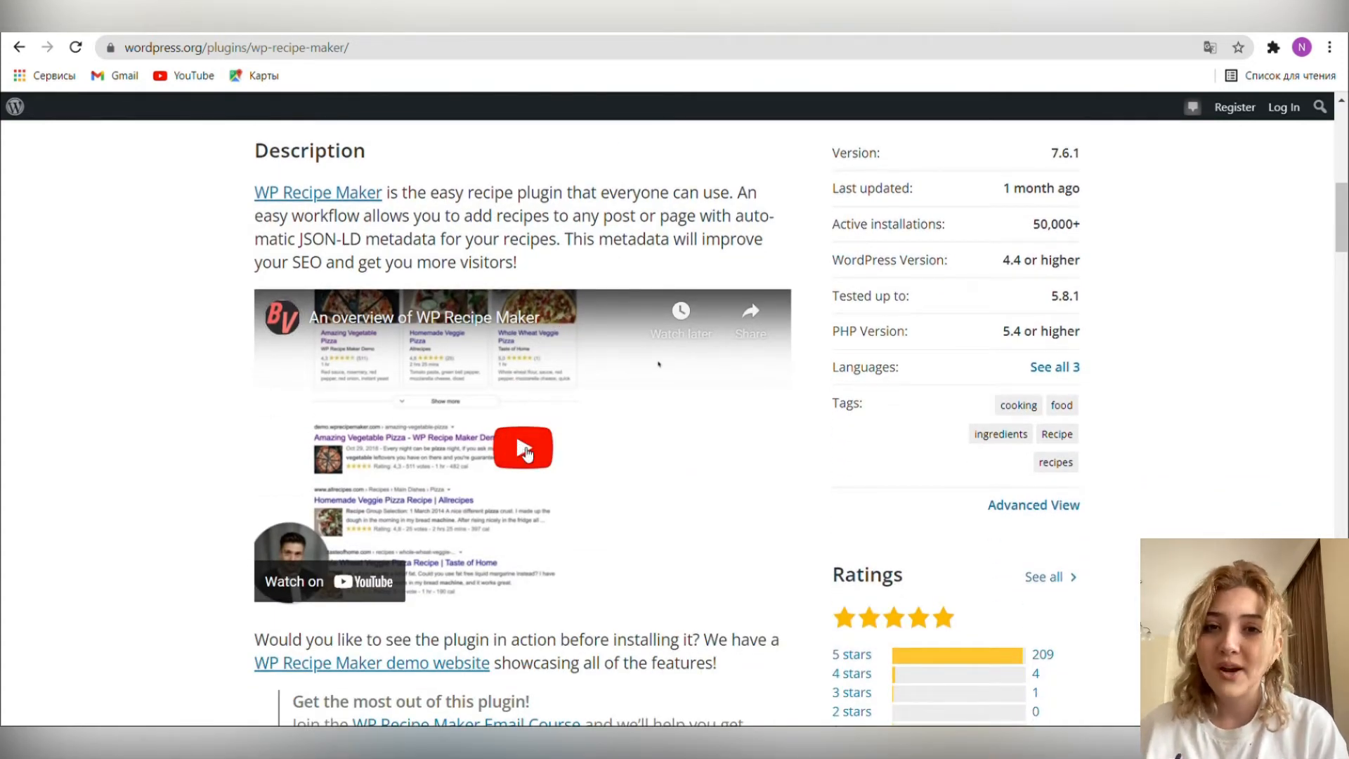
{"action": "left_click", "coordinate": [524, 451]}
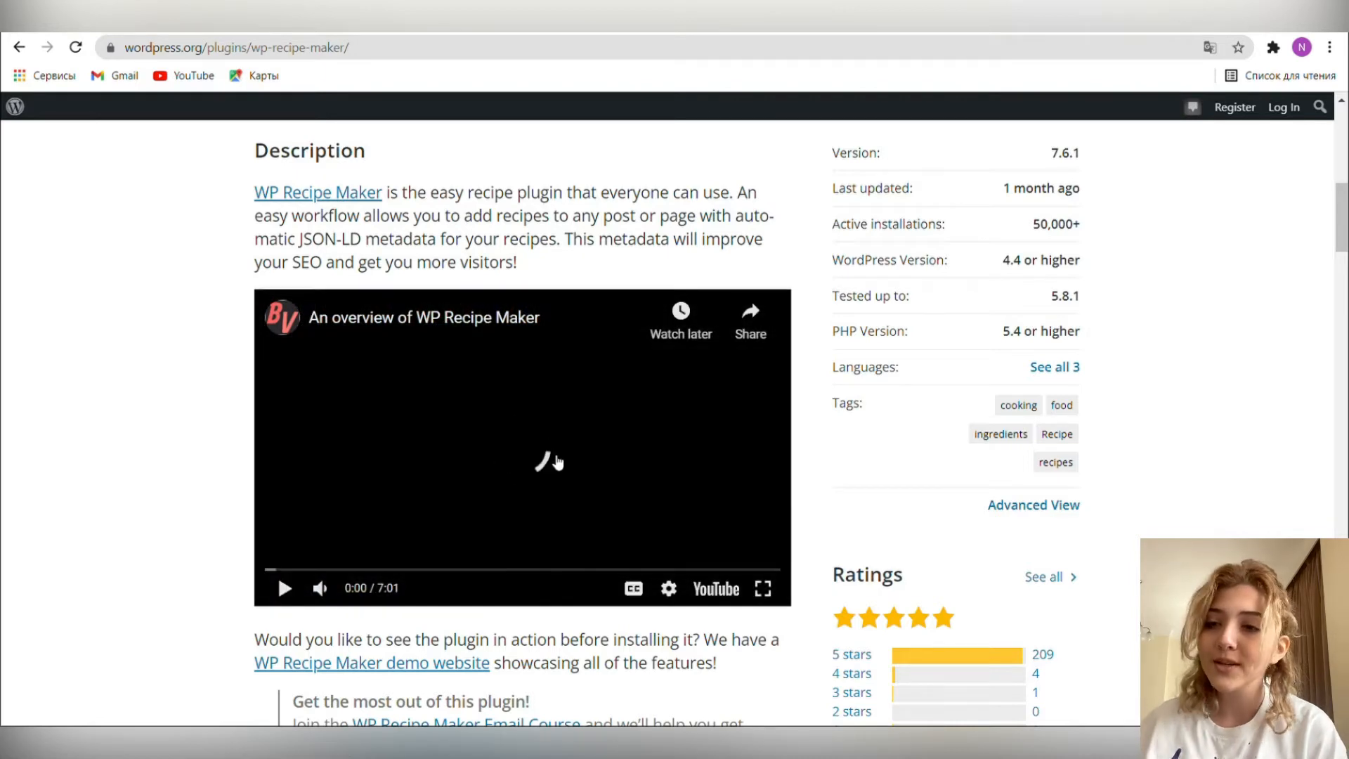
Pause the overview video and highlight the JSON-LD metadata and SEO phrases in the description
{"action": "left_click", "coordinate": [552, 454]}
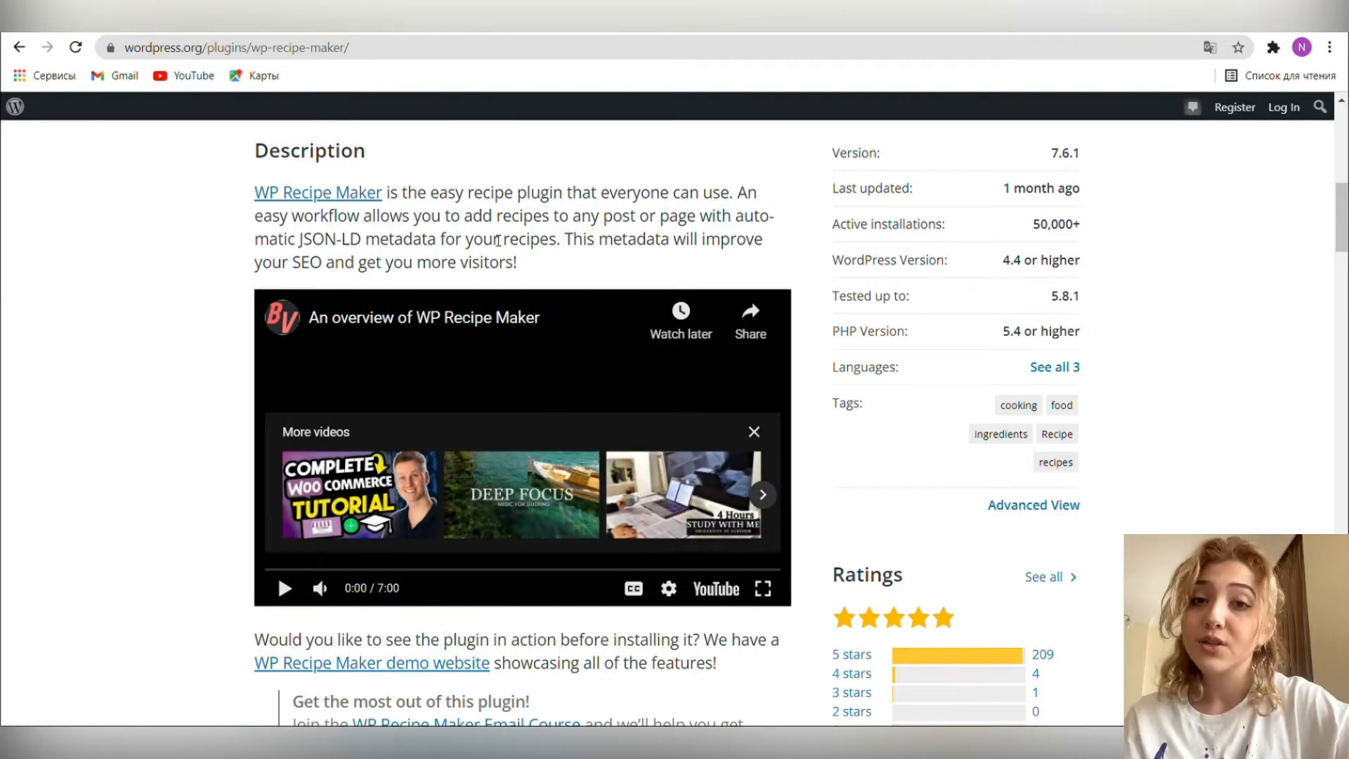
{"action": "scroll", "coordinate": [499, 242], "scroll_direction": "down", "scroll_amount": 3}
{"action": "scroll", "coordinate": [507, 250], "scroll_direction": "up", "scroll_amount": 4}
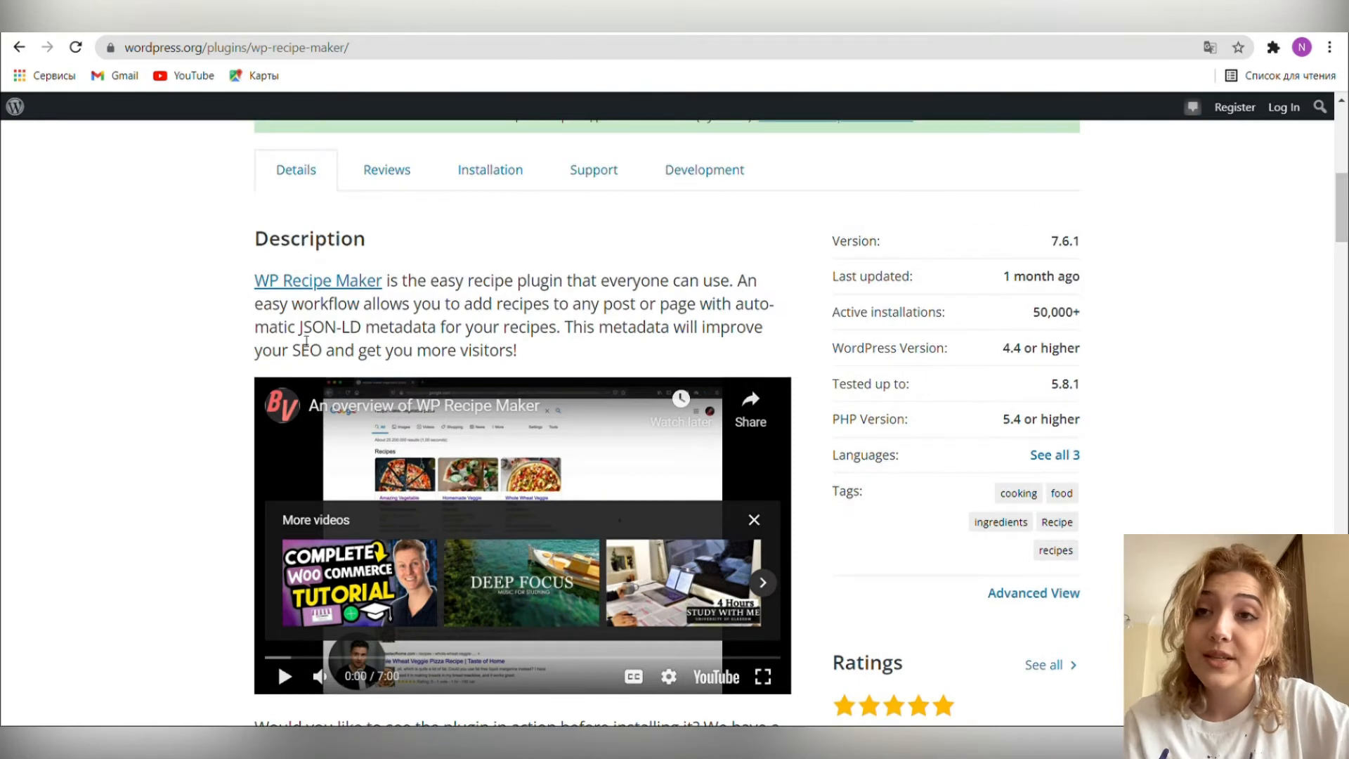
{"action": "left_click_drag", "start_coordinate": [301, 329], "coordinate": [569, 334]}
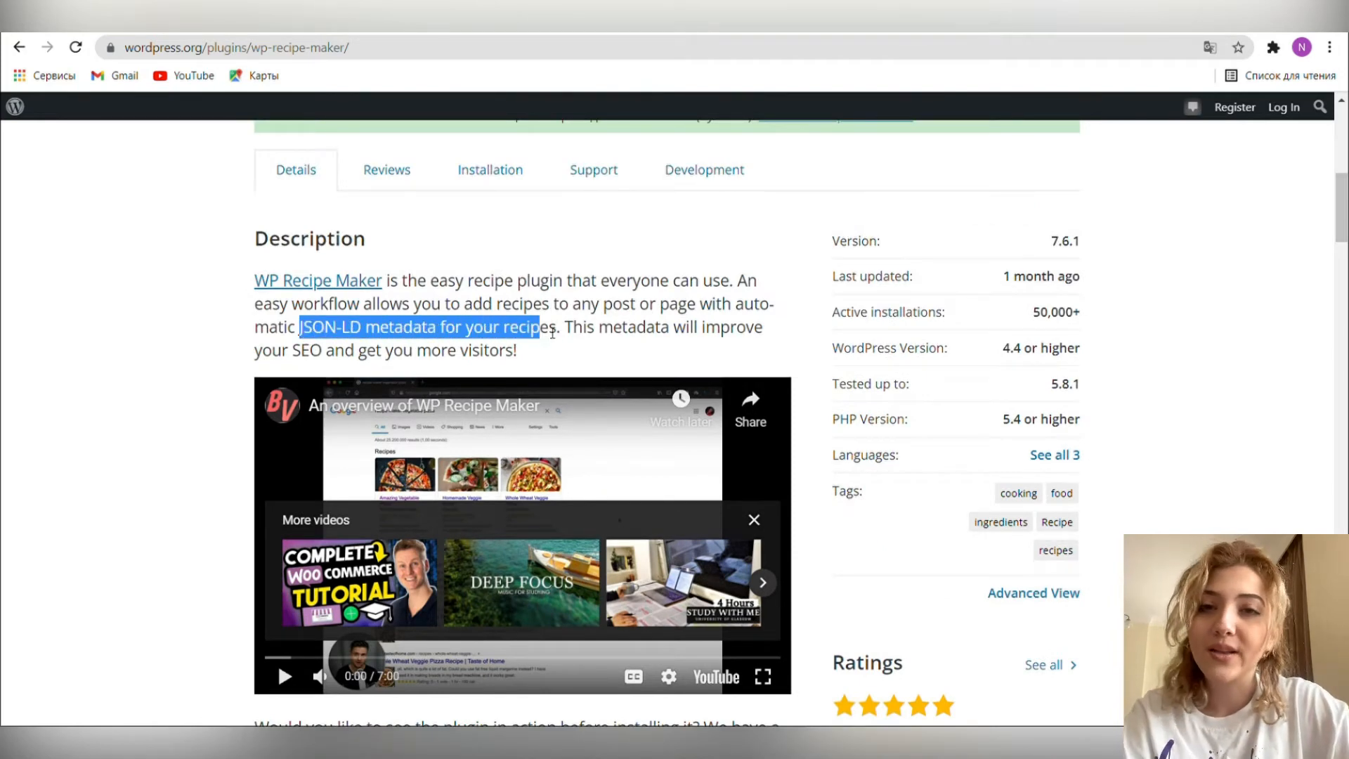
{"action": "left_click", "coordinate": [606, 353]}
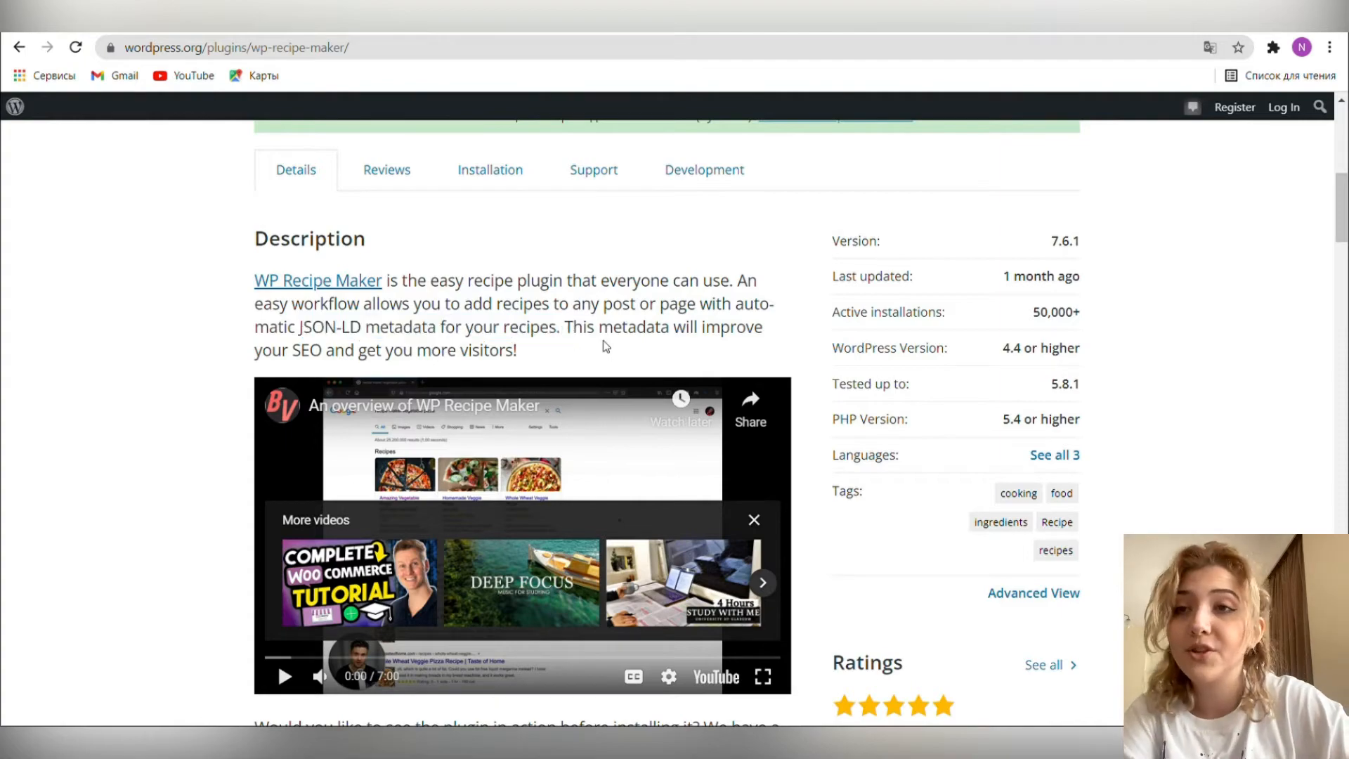
{"action": "left_click_drag", "start_coordinate": [292, 352], "coordinate": [327, 355]}
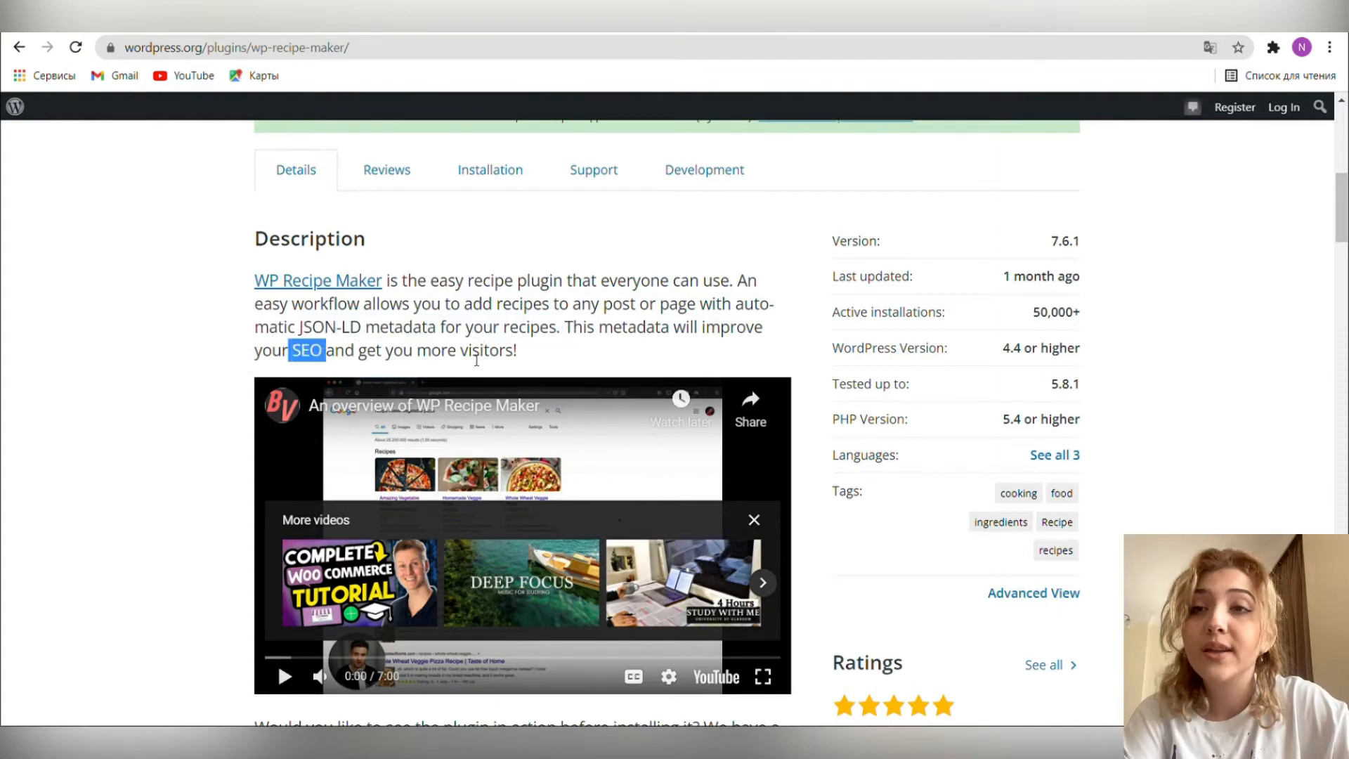
{"action": "scroll", "coordinate": [477, 361], "scroll_direction": "down", "scroll_amount": 4}
{"action": "scroll", "coordinate": [548, 364], "scroll_direction": "down", "scroll_amount": 4}
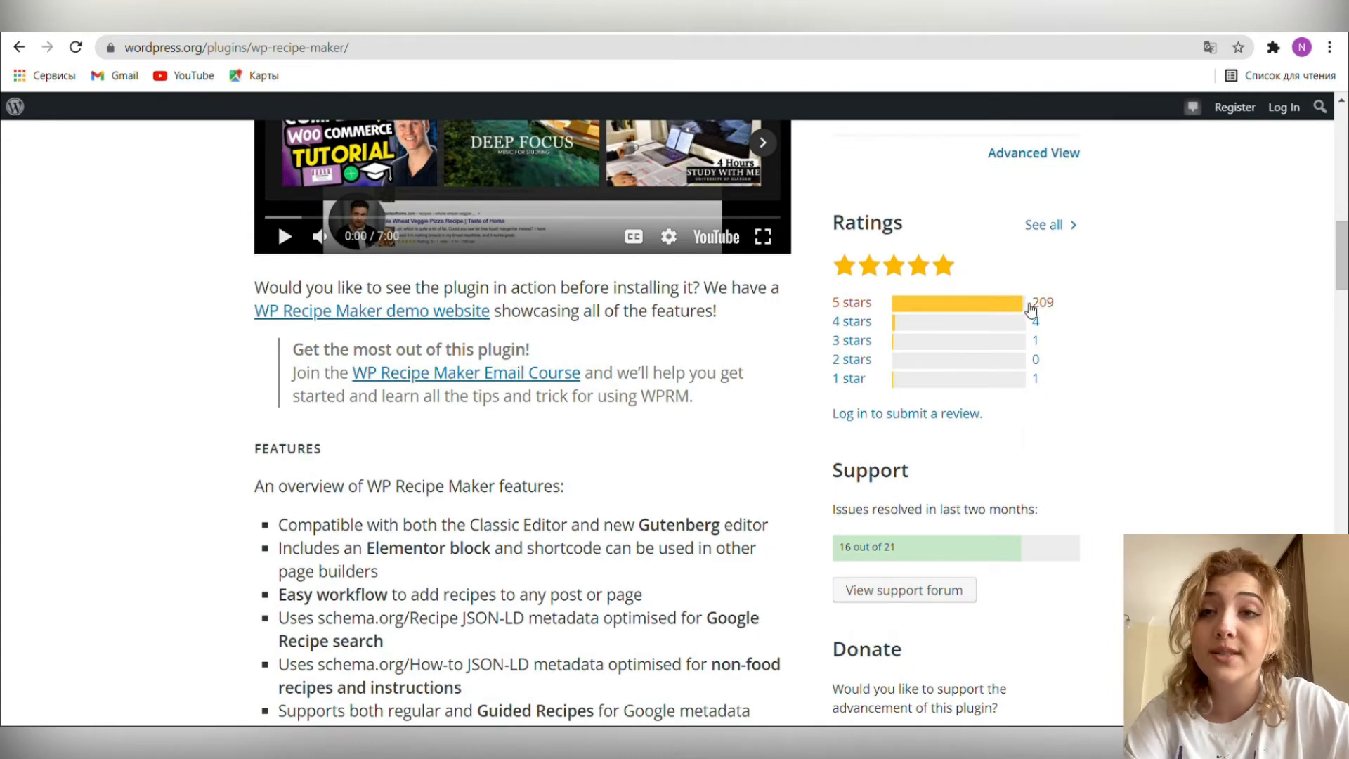
{"action": "scroll", "coordinate": [1126, 328], "scroll_direction": "up", "scroll_amount": 2}
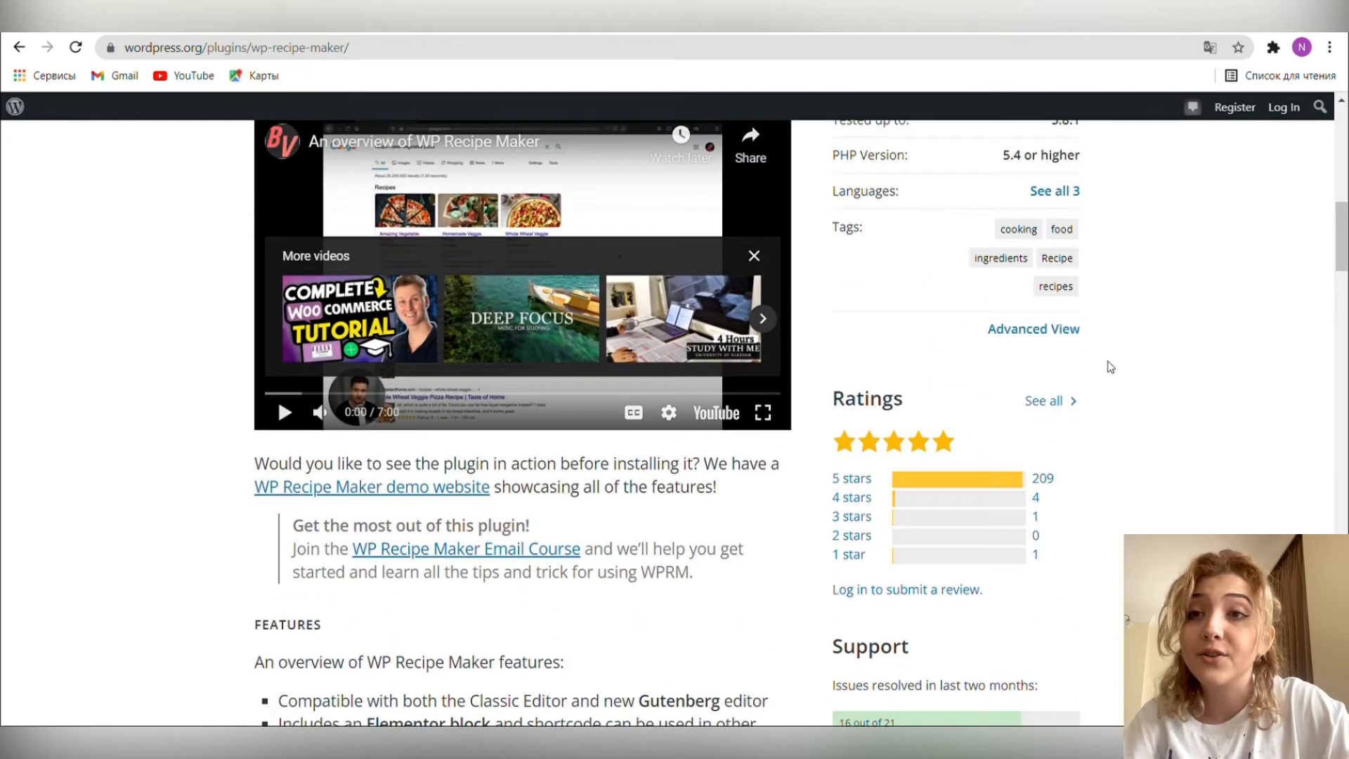
{"action": "scroll", "coordinate": [1109, 366], "scroll_direction": "up", "scroll_amount": 2}
{"action": "scroll", "coordinate": [1106, 367], "scroll_direction": "up", "scroll_amount": 1}
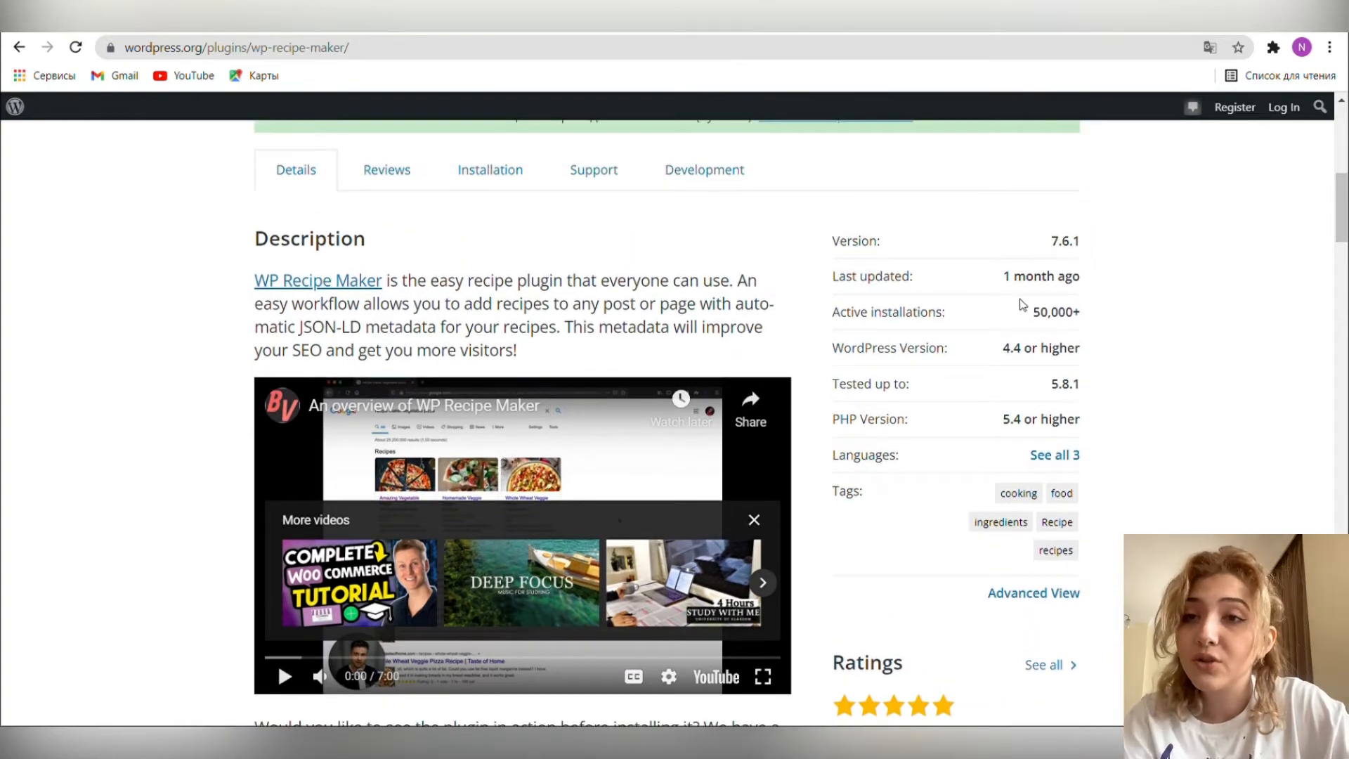
{"action": "scroll", "coordinate": [1087, 361], "scroll_direction": "down", "scroll_amount": 5}
{"action": "scroll", "coordinate": [1051, 389], "scroll_direction": "down", "scroll_amount": 1}
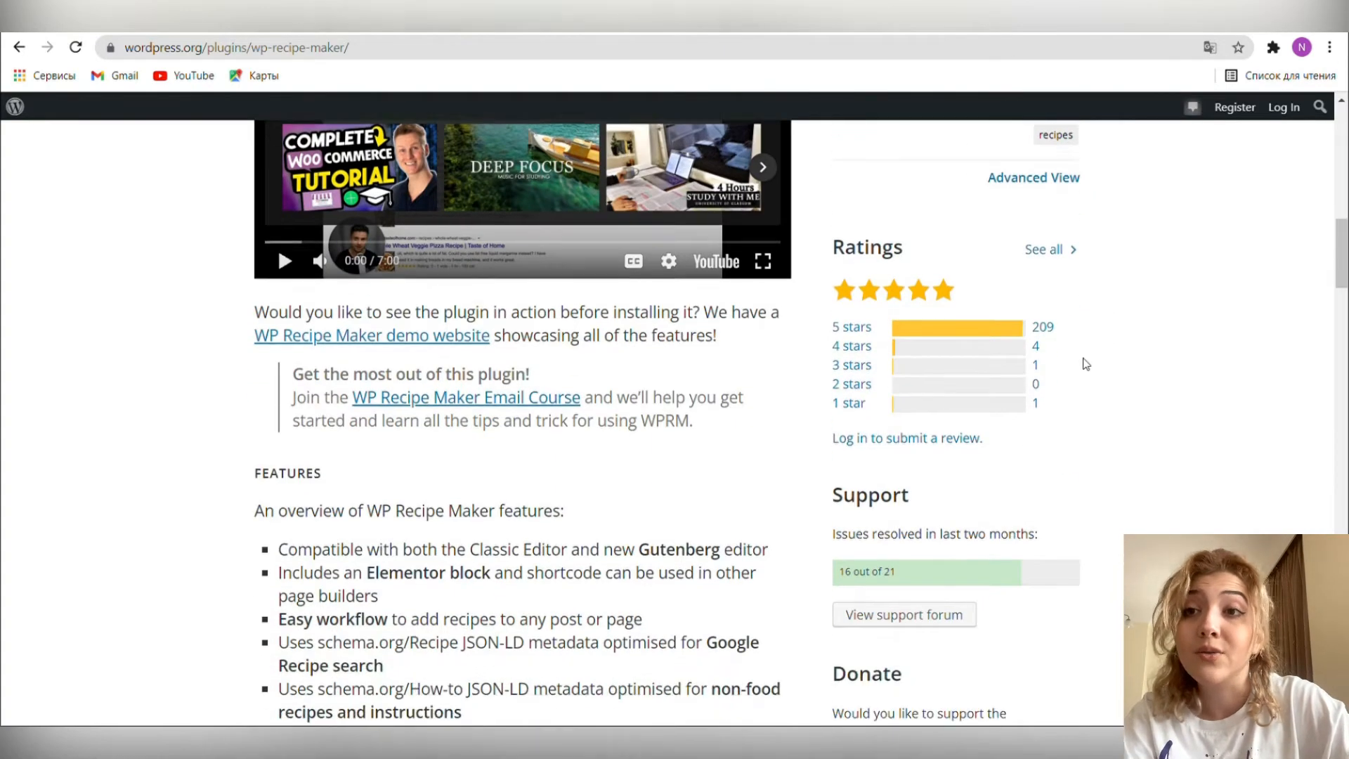
{"action": "scroll", "coordinate": [1050, 390], "scroll_direction": "down", "scroll_amount": 1}
{"action": "scroll", "coordinate": [1049, 393], "scroll_direction": "down", "scroll_amount": 2}
{"action": "scroll", "coordinate": [1002, 382], "scroll_direction": "down", "scroll_amount": 1}
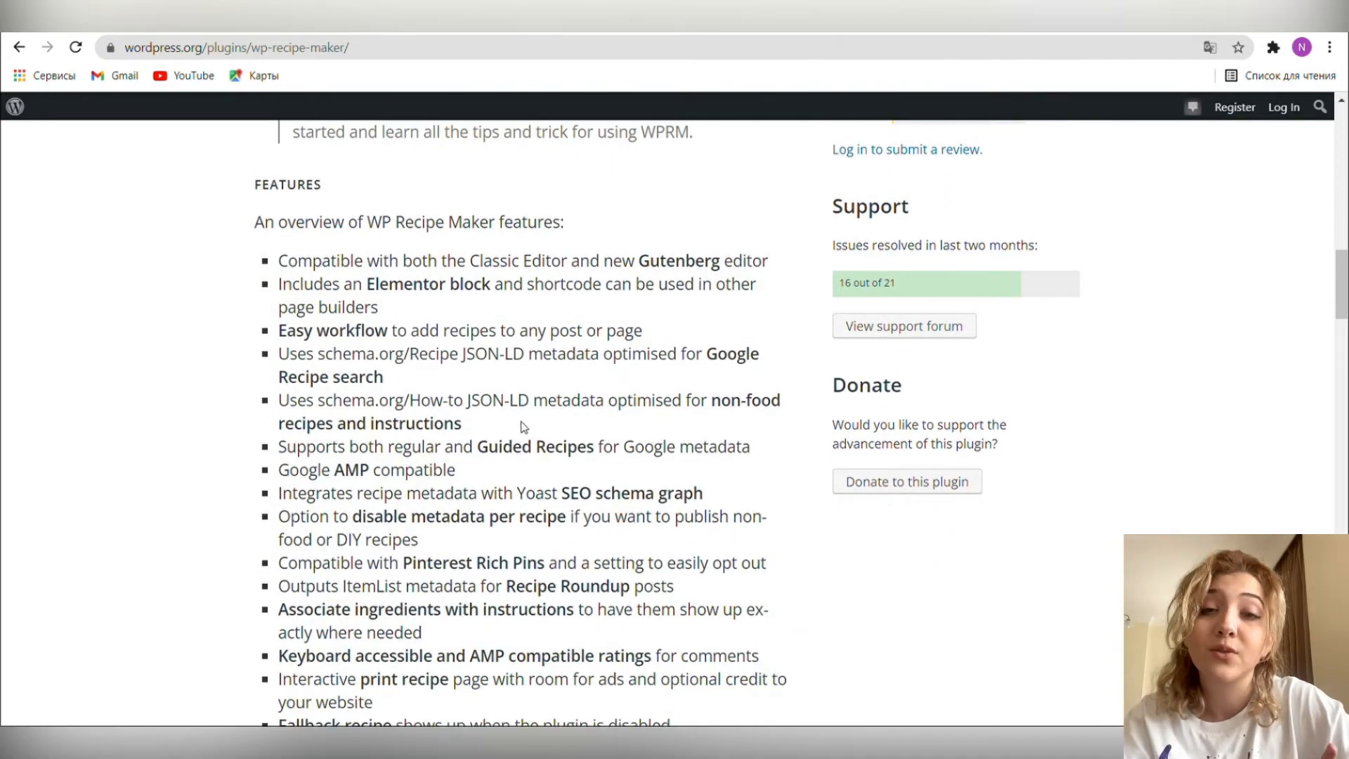
{"action": "scroll", "coordinate": [521, 425], "scroll_direction": "down", "scroll_amount": 1}
{"action": "scroll", "coordinate": [538, 417], "scroll_direction": "down", "scroll_amount": 1}
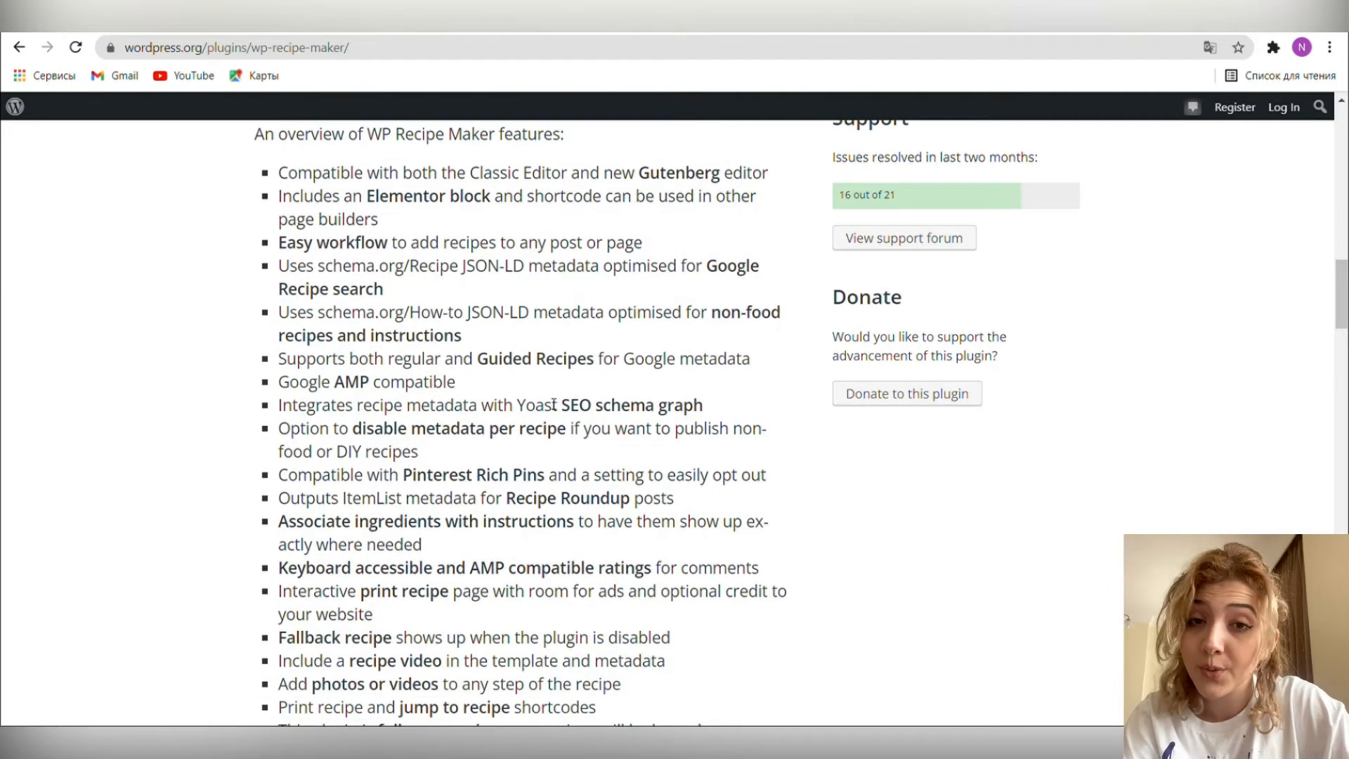
{"action": "scroll", "coordinate": [554, 406], "scroll_direction": "down", "scroll_amount": 2}
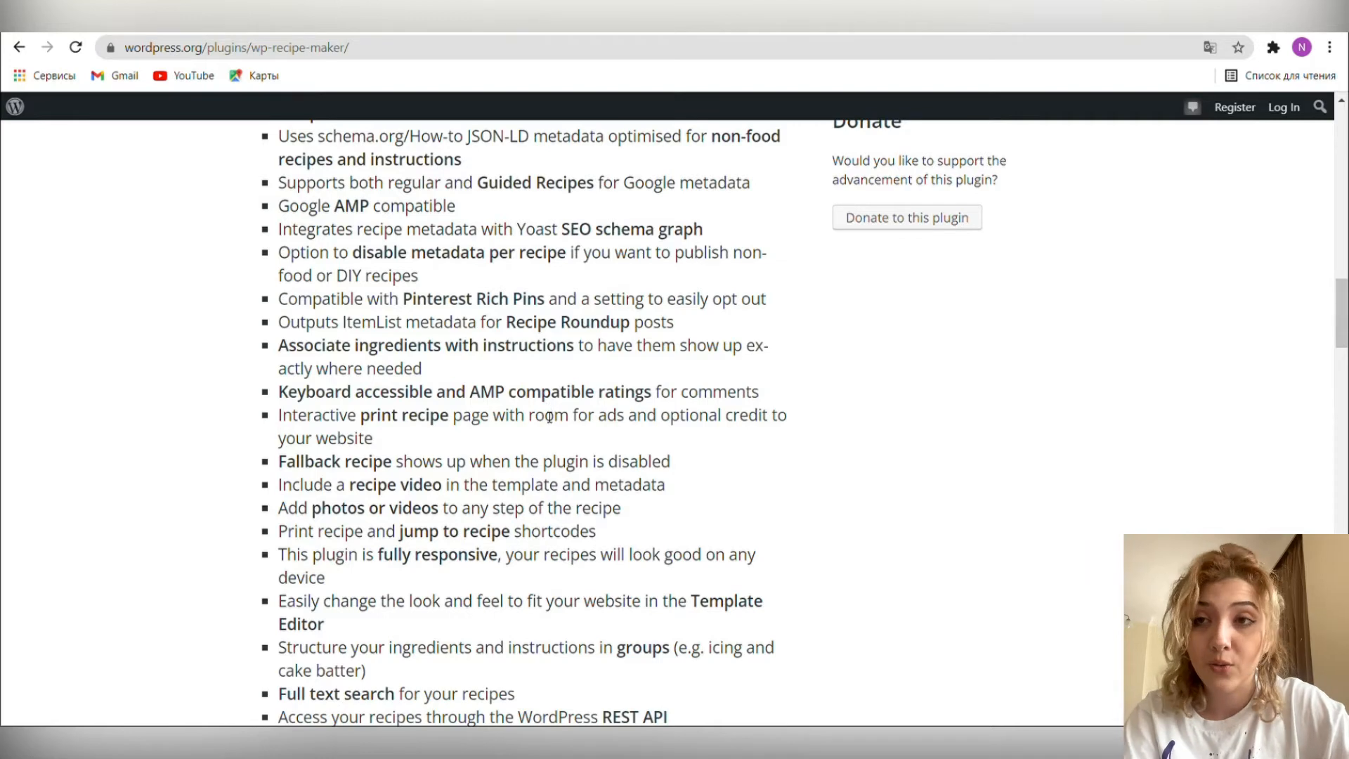
{"action": "scroll", "coordinate": [540, 427], "scroll_direction": "down", "scroll_amount": 1}
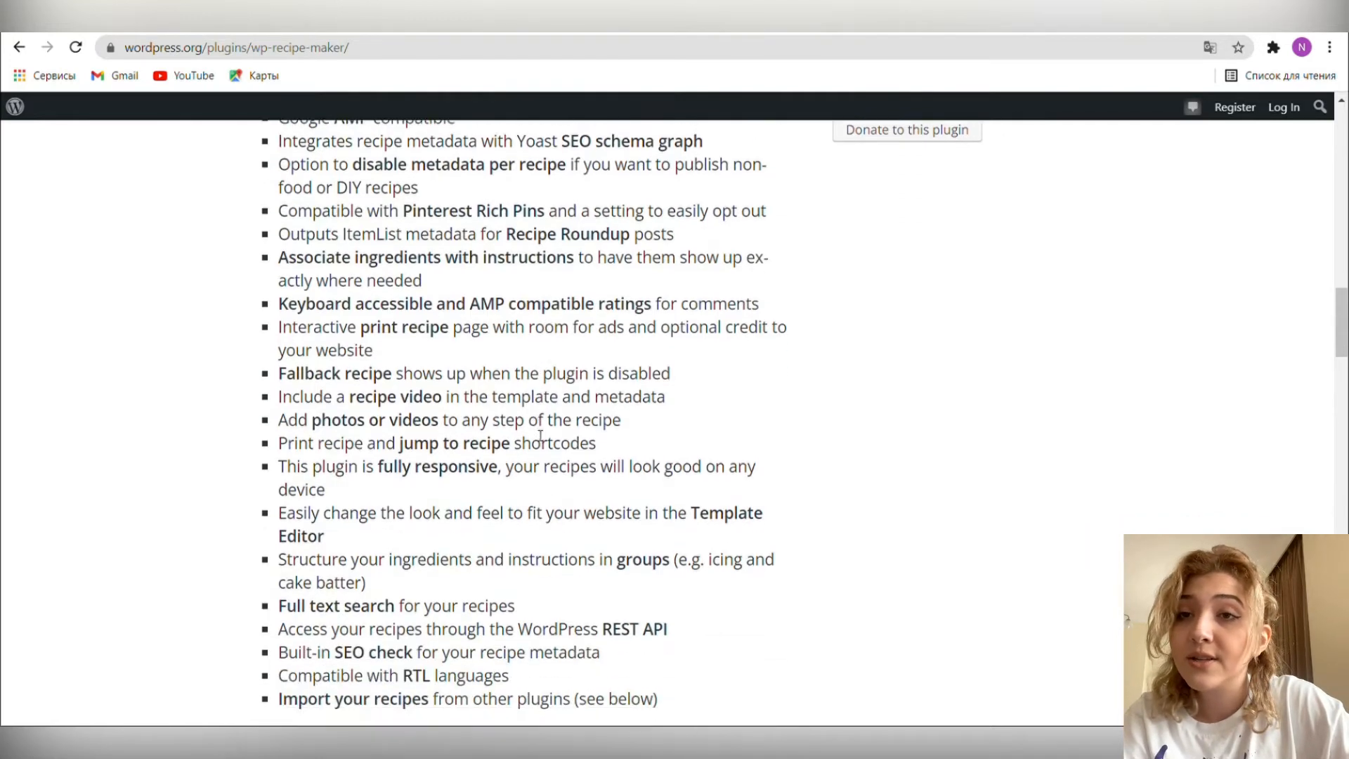
{"action": "scroll", "coordinate": [541, 426], "scroll_direction": "down", "scroll_amount": 1}
{"action": "scroll", "coordinate": [542, 442], "scroll_direction": "down", "scroll_amount": 1}
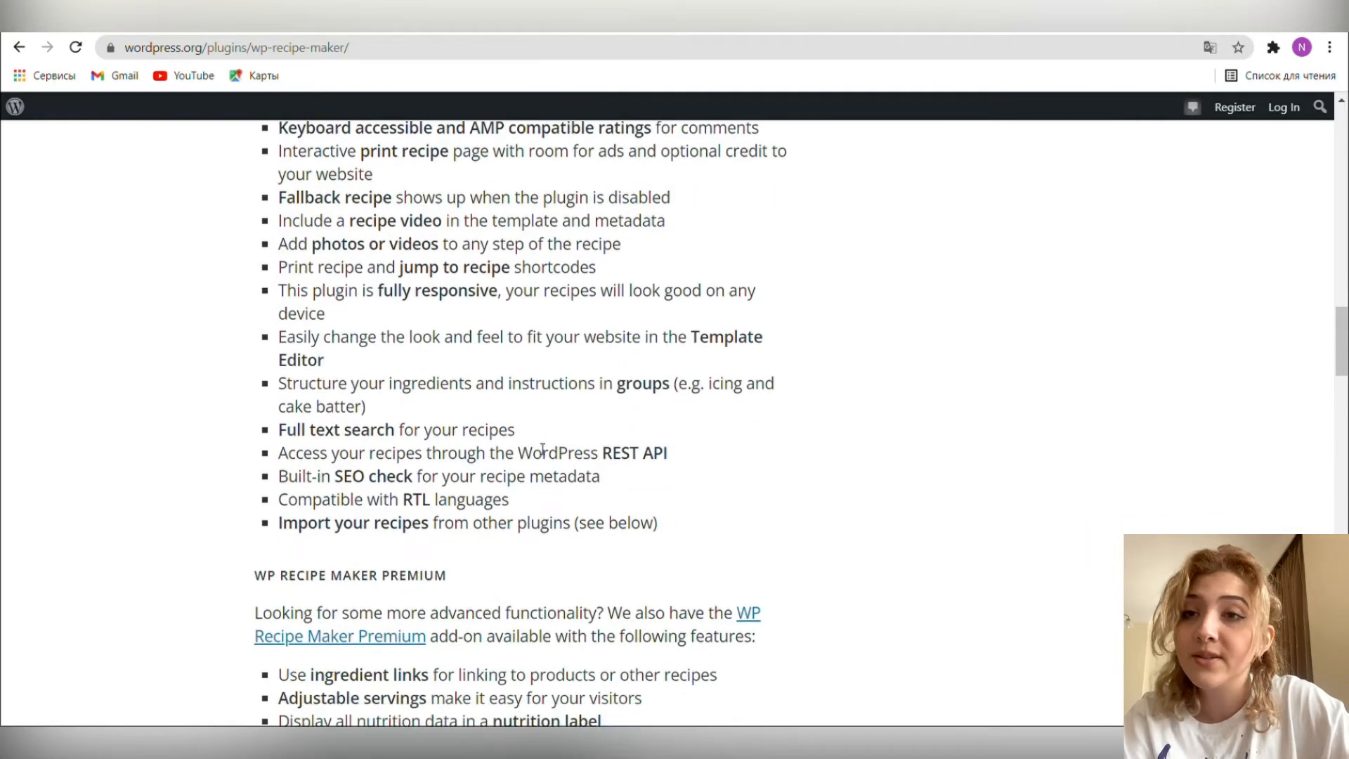
{"action": "scroll", "coordinate": [542, 449], "scroll_direction": "down", "scroll_amount": 1}
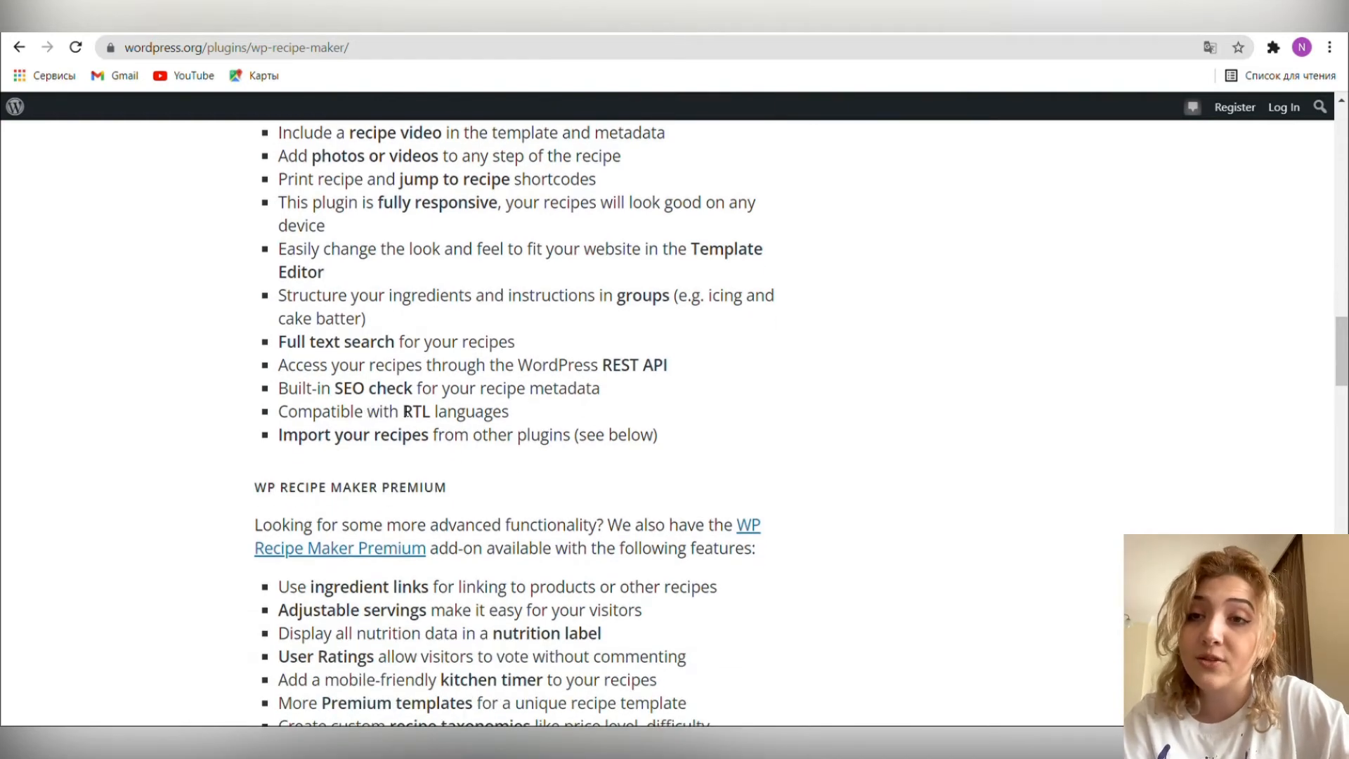
{"action": "scroll", "coordinate": [418, 410], "scroll_direction": "down", "scroll_amount": 1}
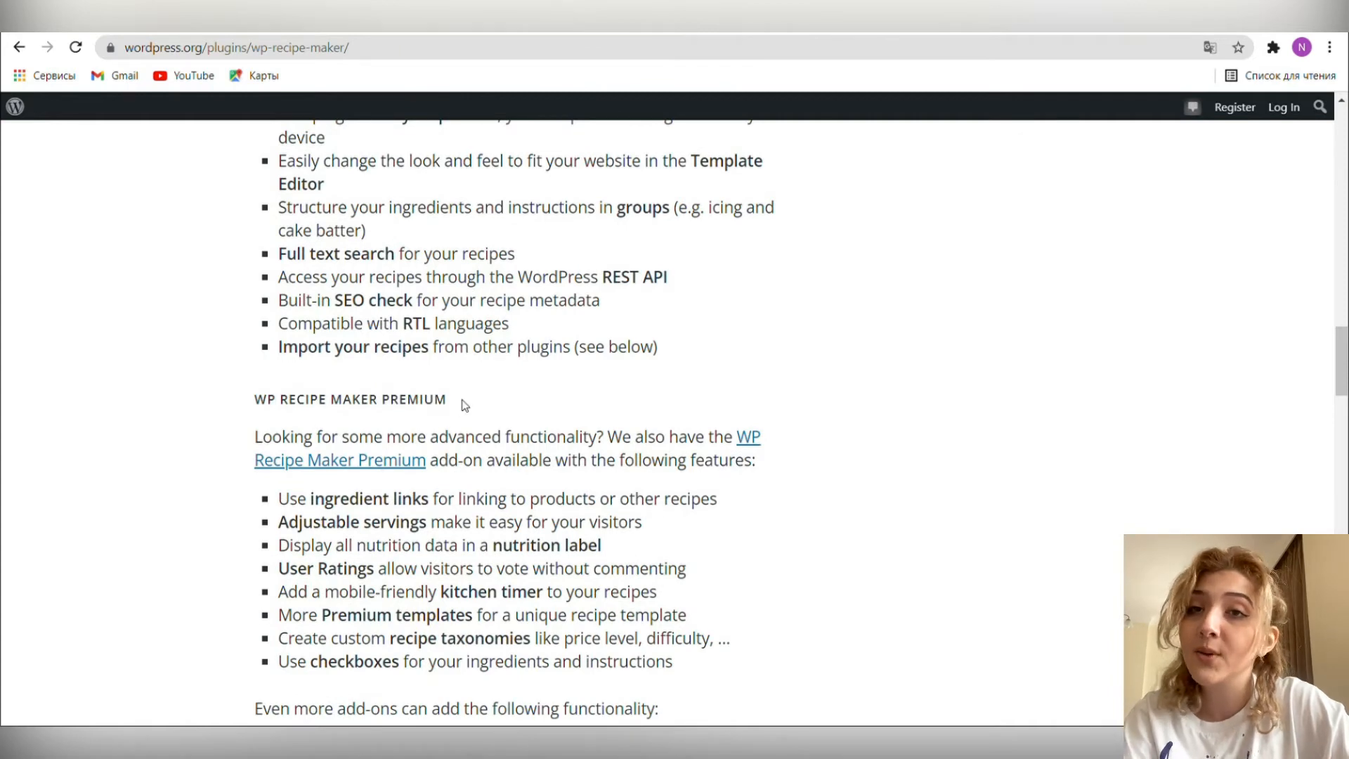
{"action": "scroll", "coordinate": [468, 397], "scroll_direction": "down", "scroll_amount": 1}
{"action": "scroll", "coordinate": [475, 391], "scroll_direction": "down", "scroll_amount": 1}
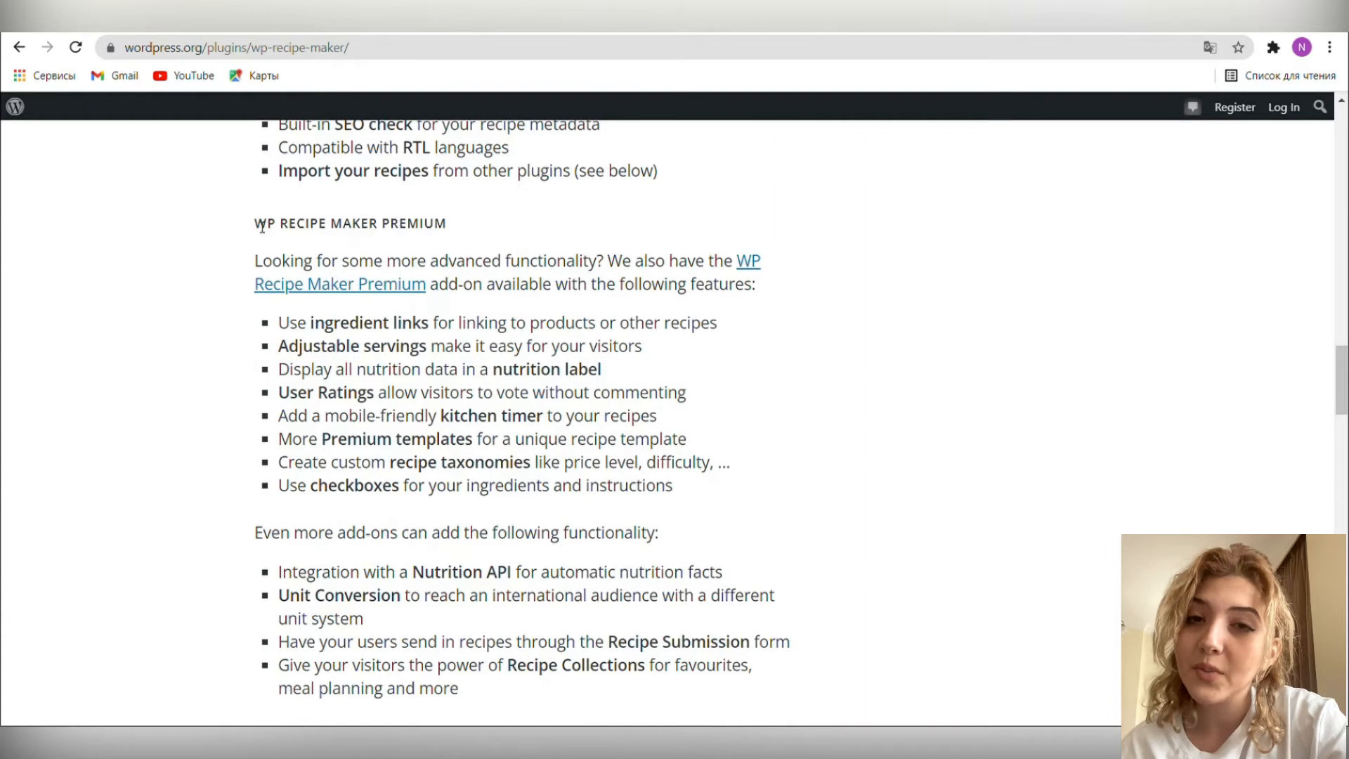
Highlight the WP Recipe Maker Premium heading, 'advanced functionality' and the Import Options heading while reading
{"action": "left_click_drag", "start_coordinate": [254, 225], "coordinate": [451, 233]}
{"action": "left_click", "coordinate": [529, 232]}
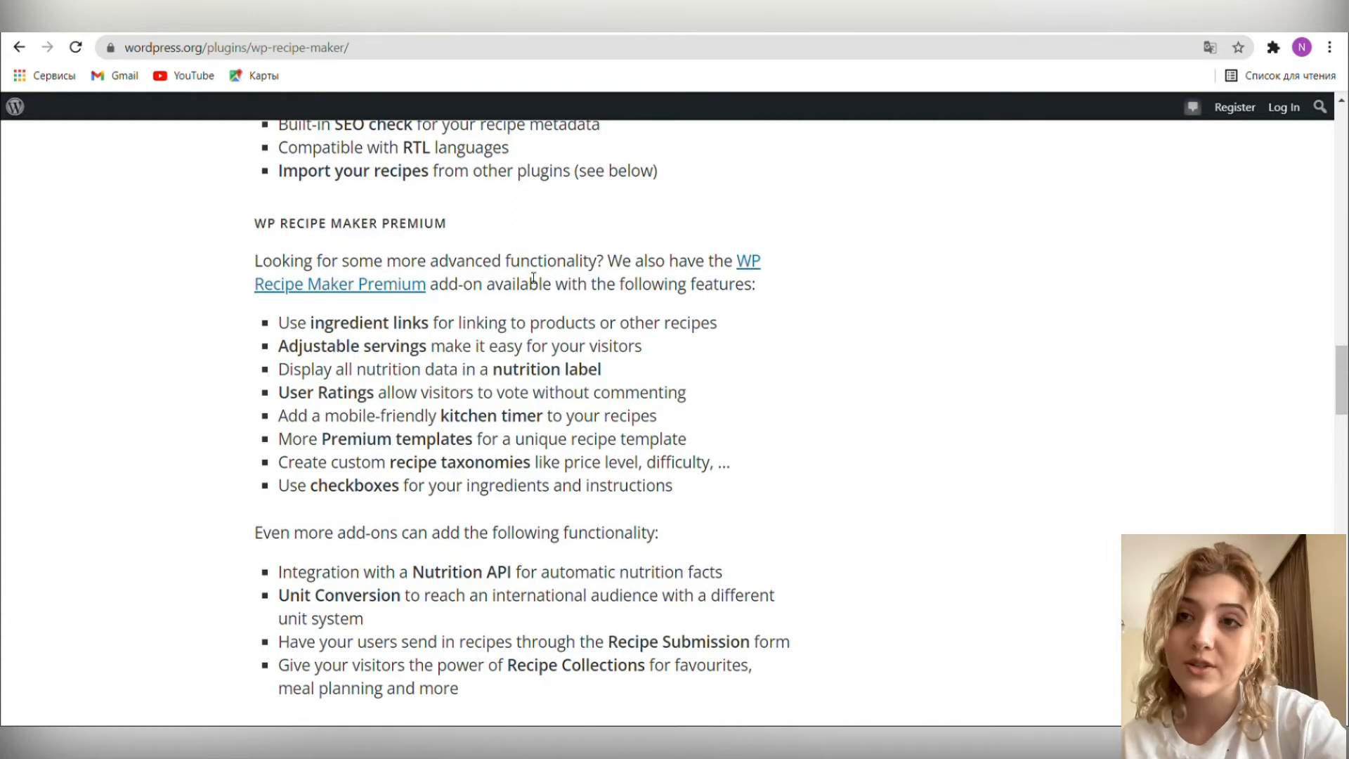
{"action": "left_click_drag", "start_coordinate": [430, 264], "coordinate": [604, 276]}
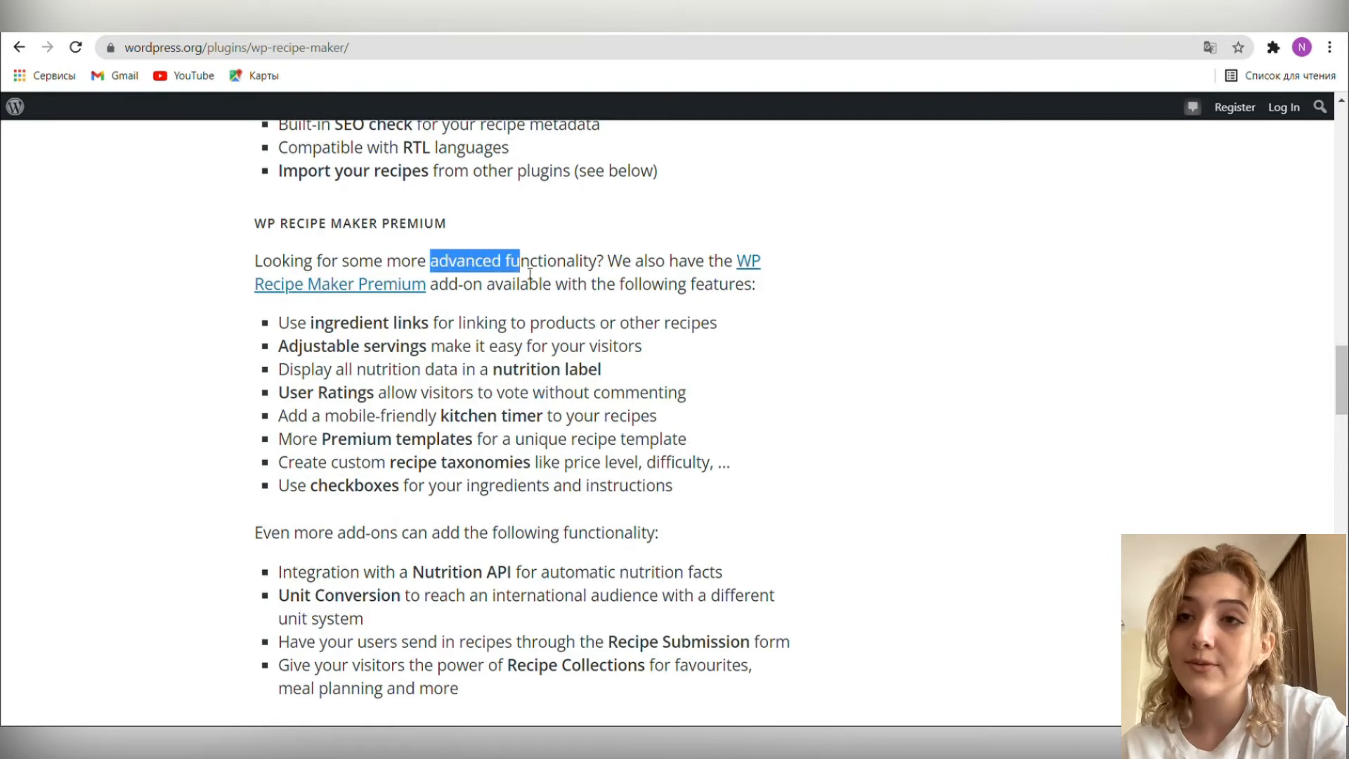
{"action": "left_click", "coordinate": [634, 305]}
{"action": "scroll", "coordinate": [801, 375], "scroll_direction": "down", "scroll_amount": 1}
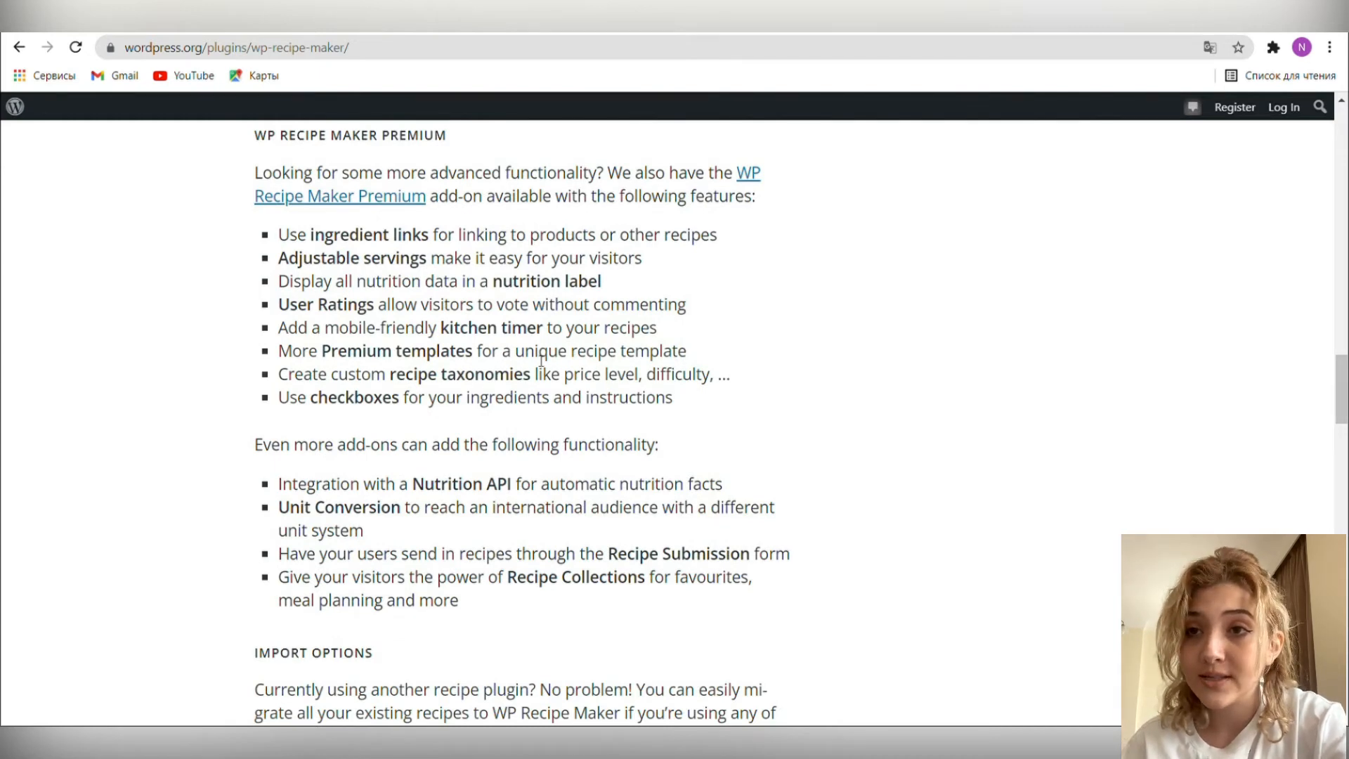
{"action": "scroll", "coordinate": [540, 377], "scroll_direction": "down", "scroll_amount": 2}
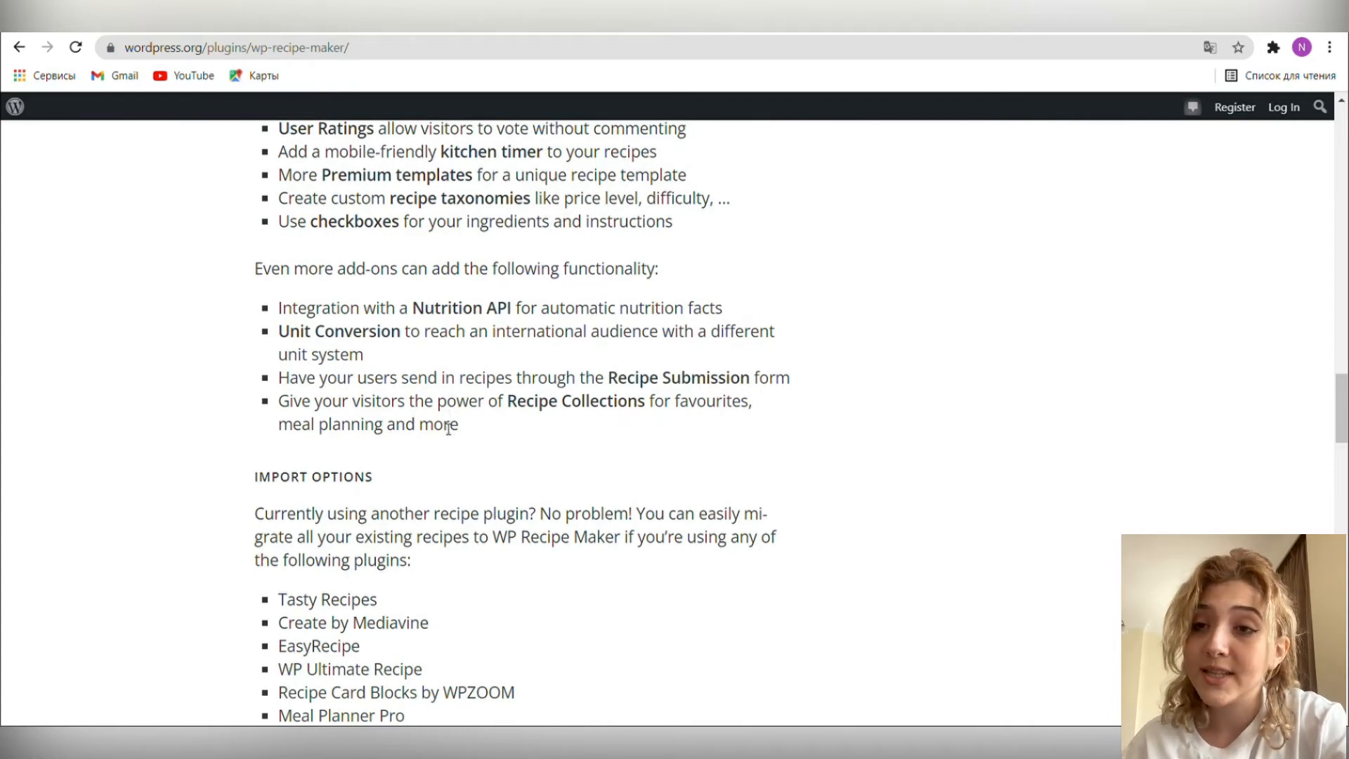
{"action": "scroll", "coordinate": [452, 427], "scroll_direction": "down", "scroll_amount": 1}
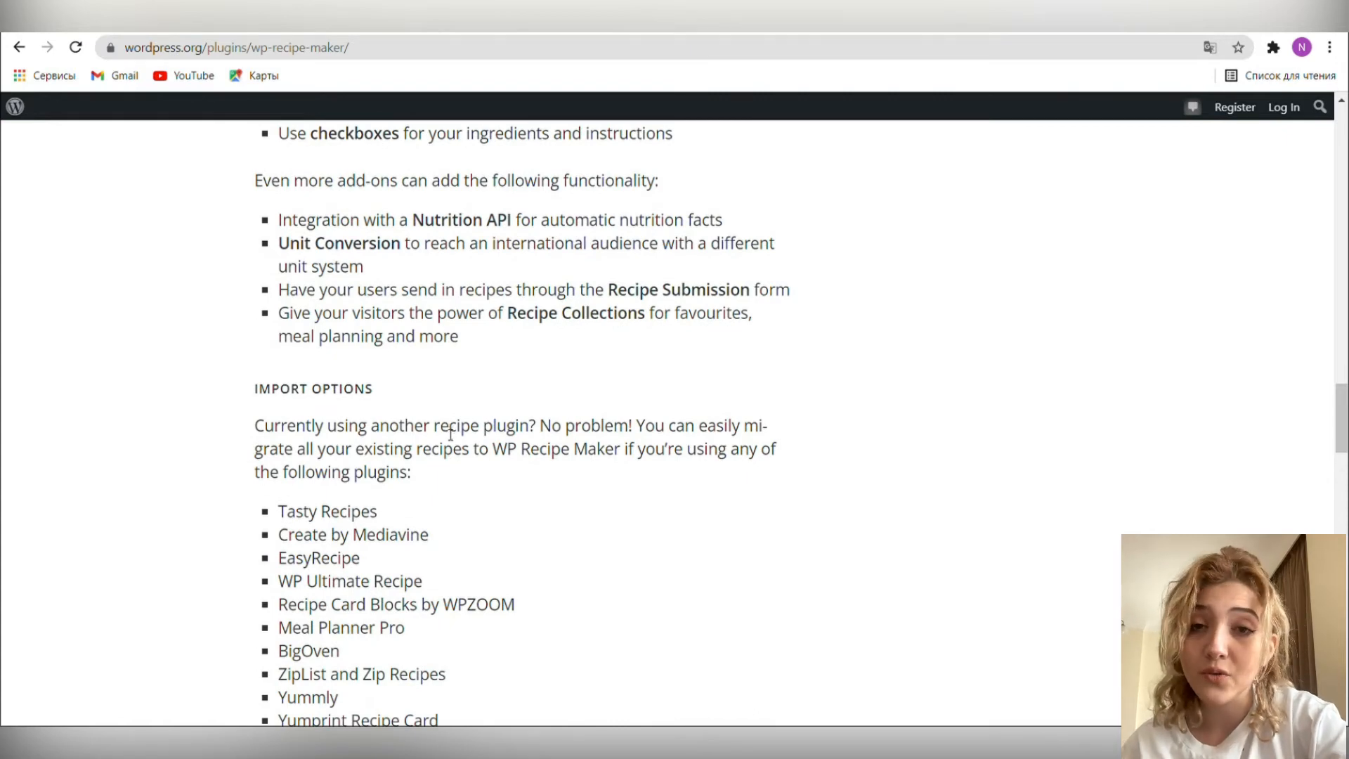
{"action": "scroll", "coordinate": [449, 445], "scroll_direction": "down", "scroll_amount": 1}
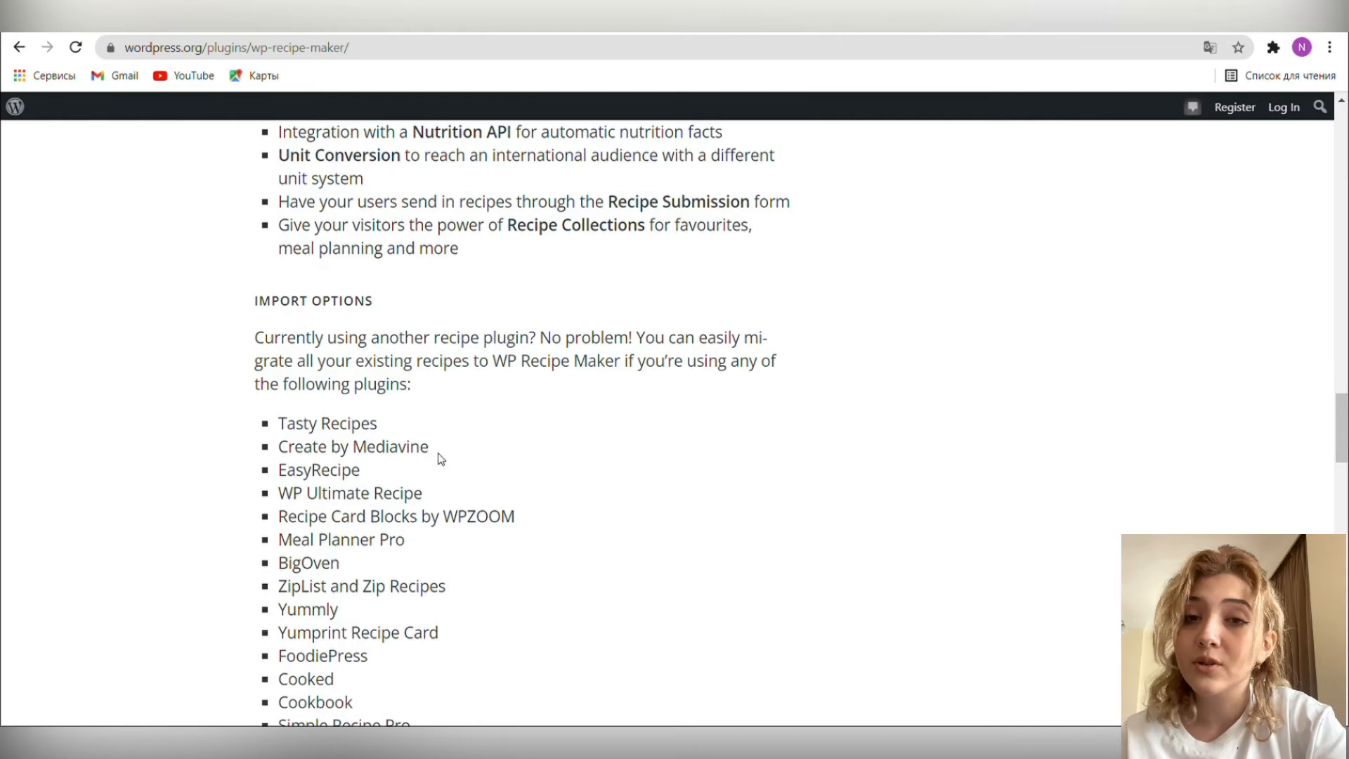
{"action": "scroll", "coordinate": [480, 354], "scroll_direction": "down", "scroll_amount": 1}
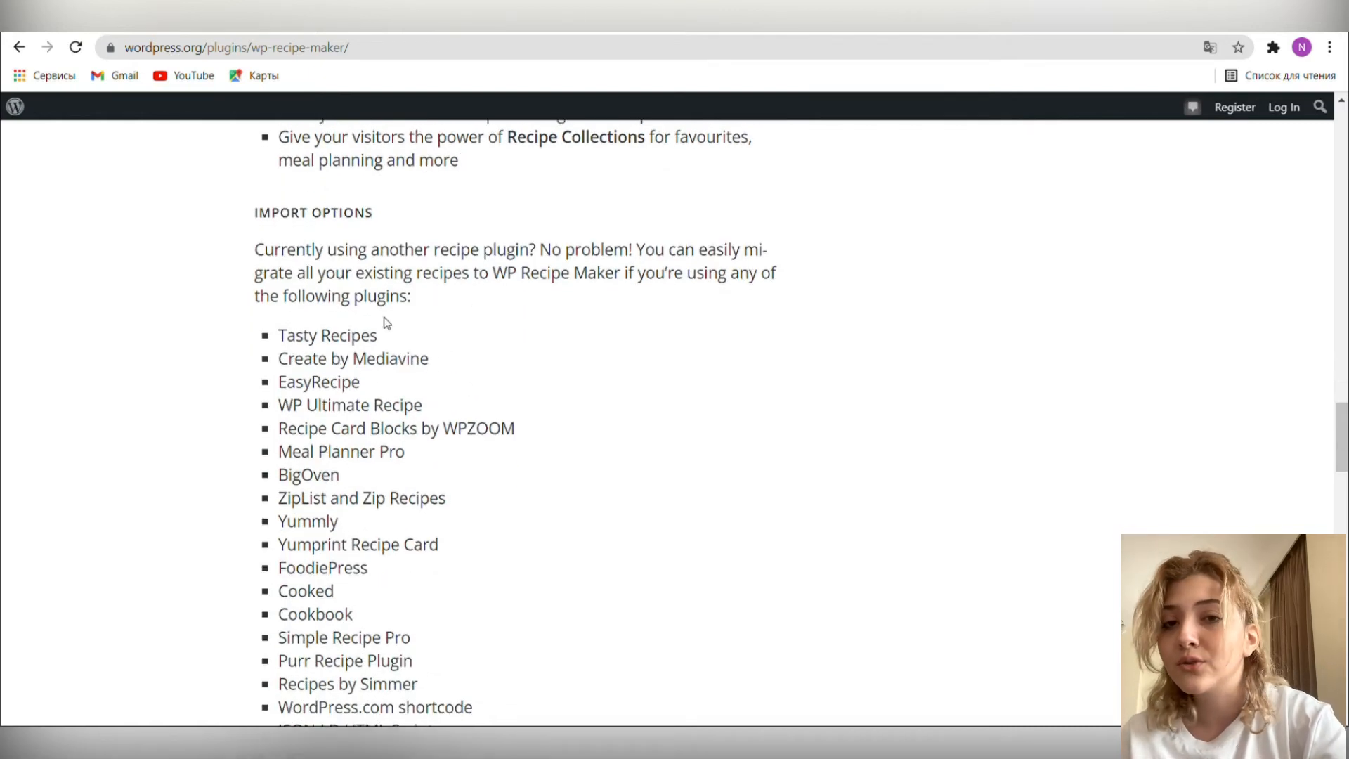
{"action": "left_click_drag", "start_coordinate": [255, 213], "coordinate": [380, 224]}
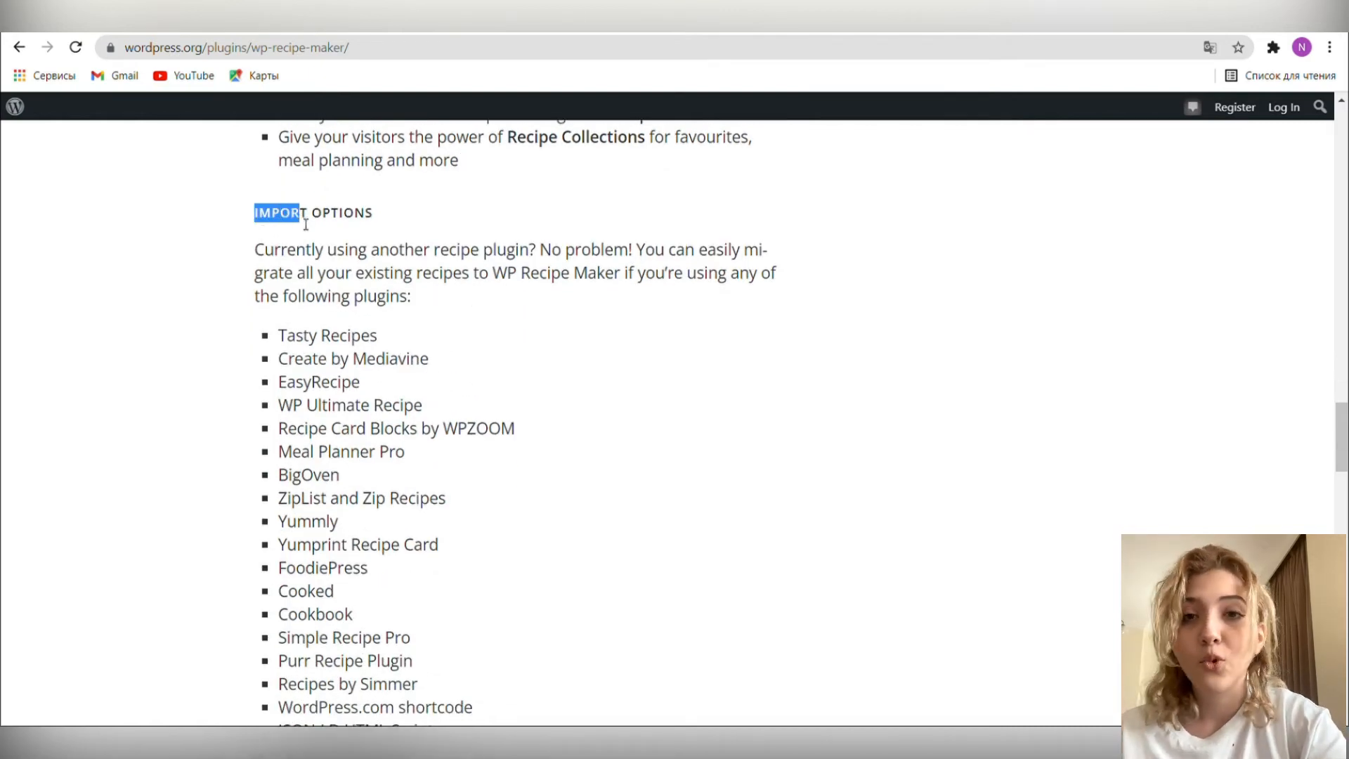
{"action": "left_click", "coordinate": [422, 245]}
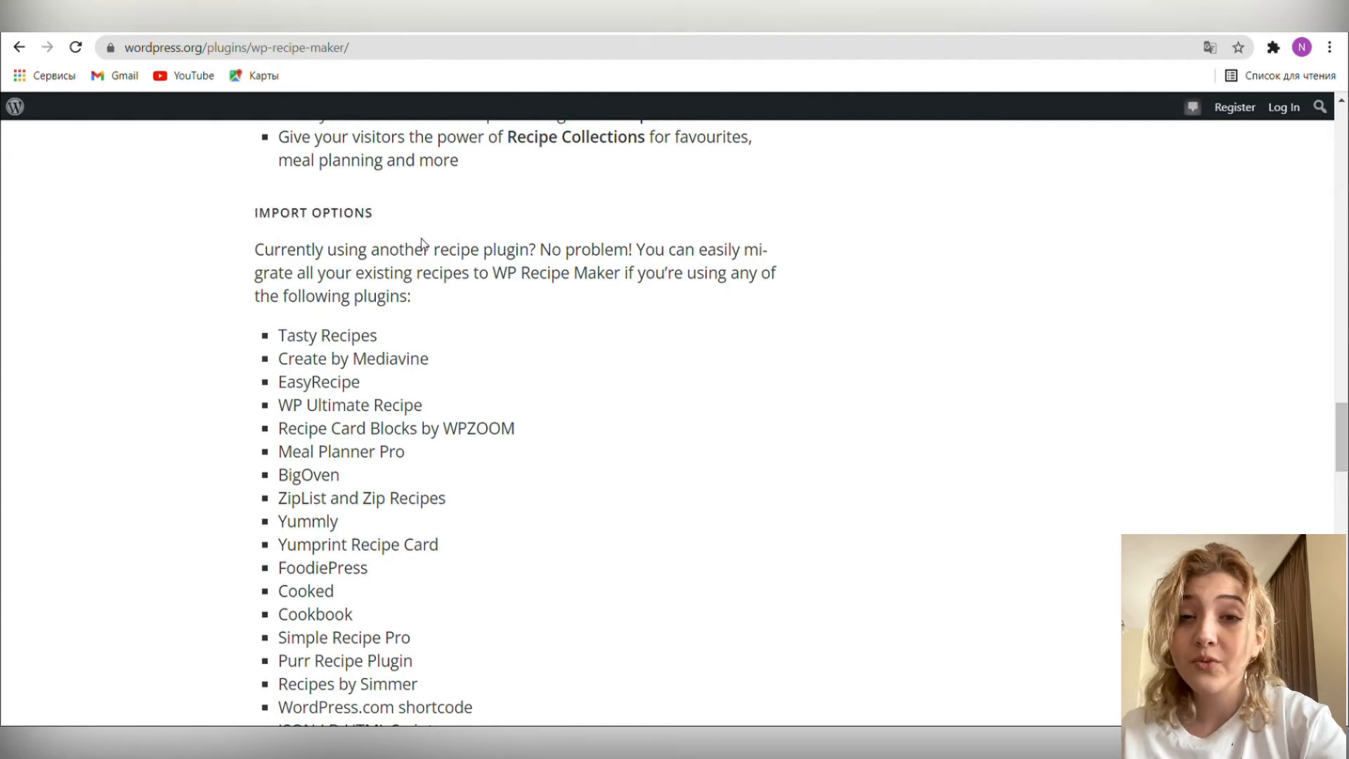
{"action": "scroll", "coordinate": [479, 271], "scroll_direction": "down", "scroll_amount": 2}
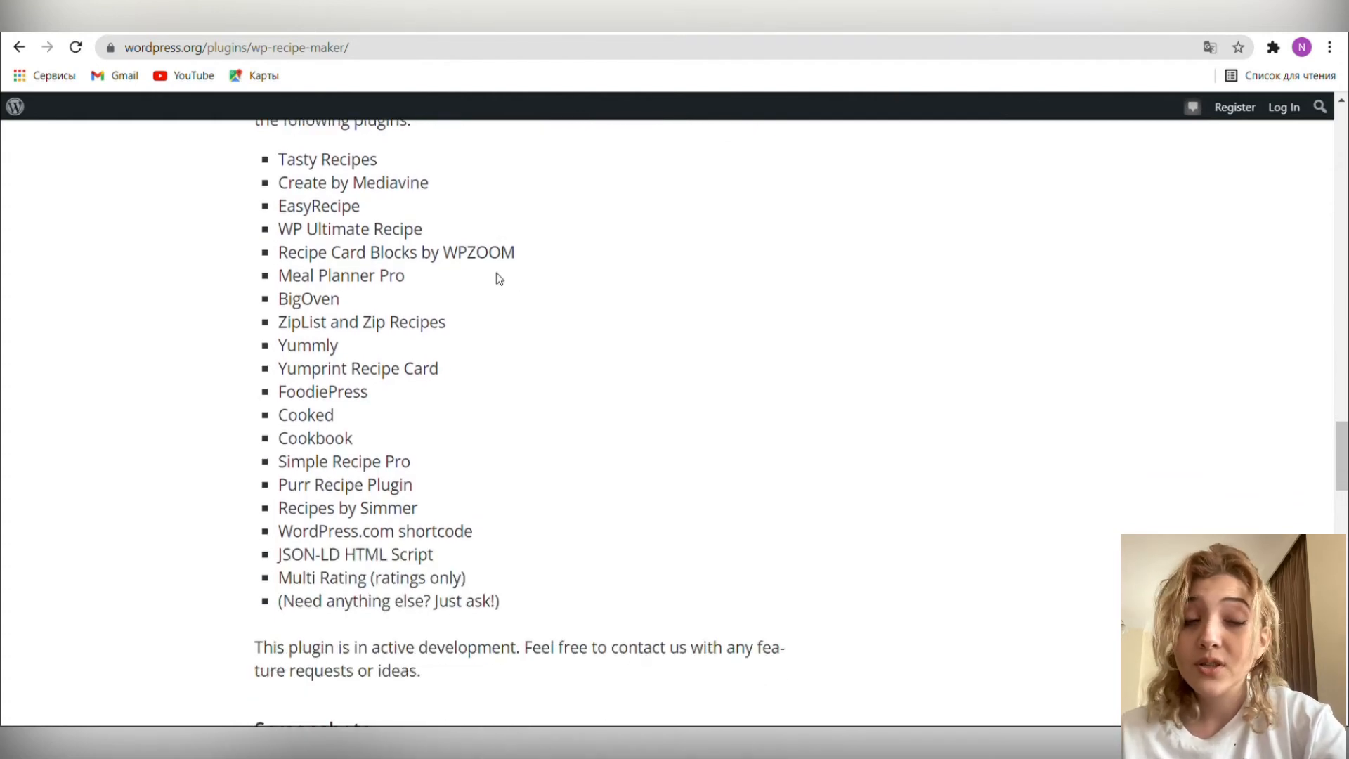
{"action": "scroll", "coordinate": [498, 287], "scroll_direction": "down", "scroll_amount": 2}
{"action": "scroll", "coordinate": [499, 290], "scroll_direction": "down", "scroll_amount": 2}
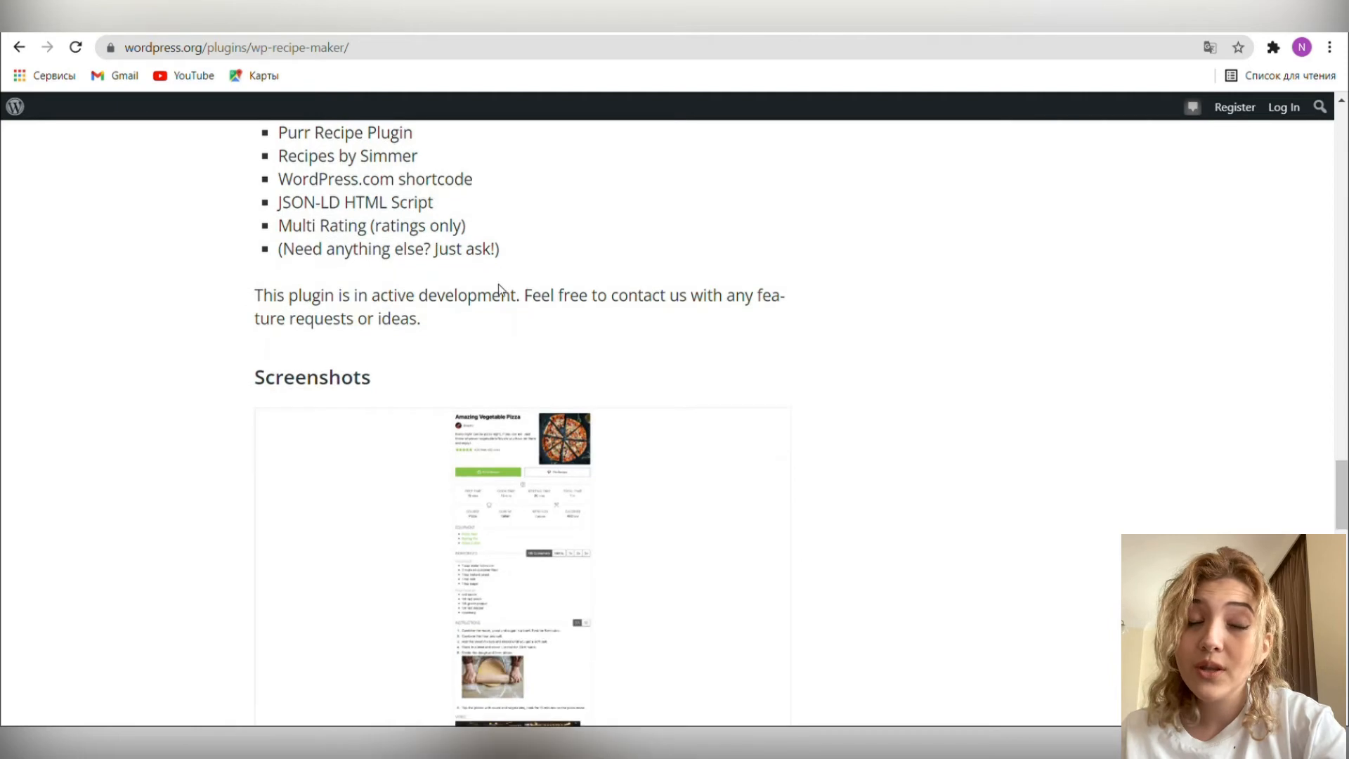
{"action": "scroll", "coordinate": [506, 312], "scroll_direction": "down", "scroll_amount": 2}
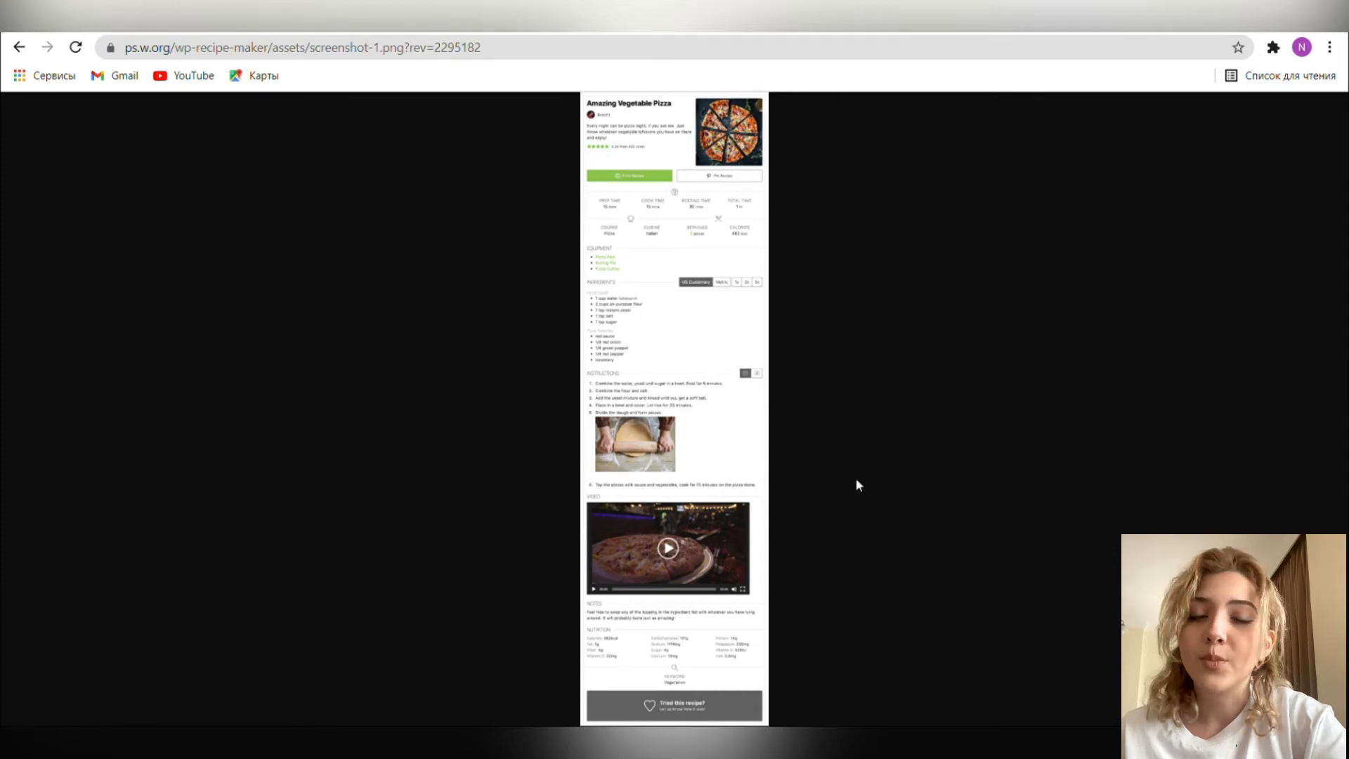
View the Amazing Vegetable Pizza example screenshot at full size, then fit it back to the window
{"action": "left_click", "coordinate": [672, 548]}
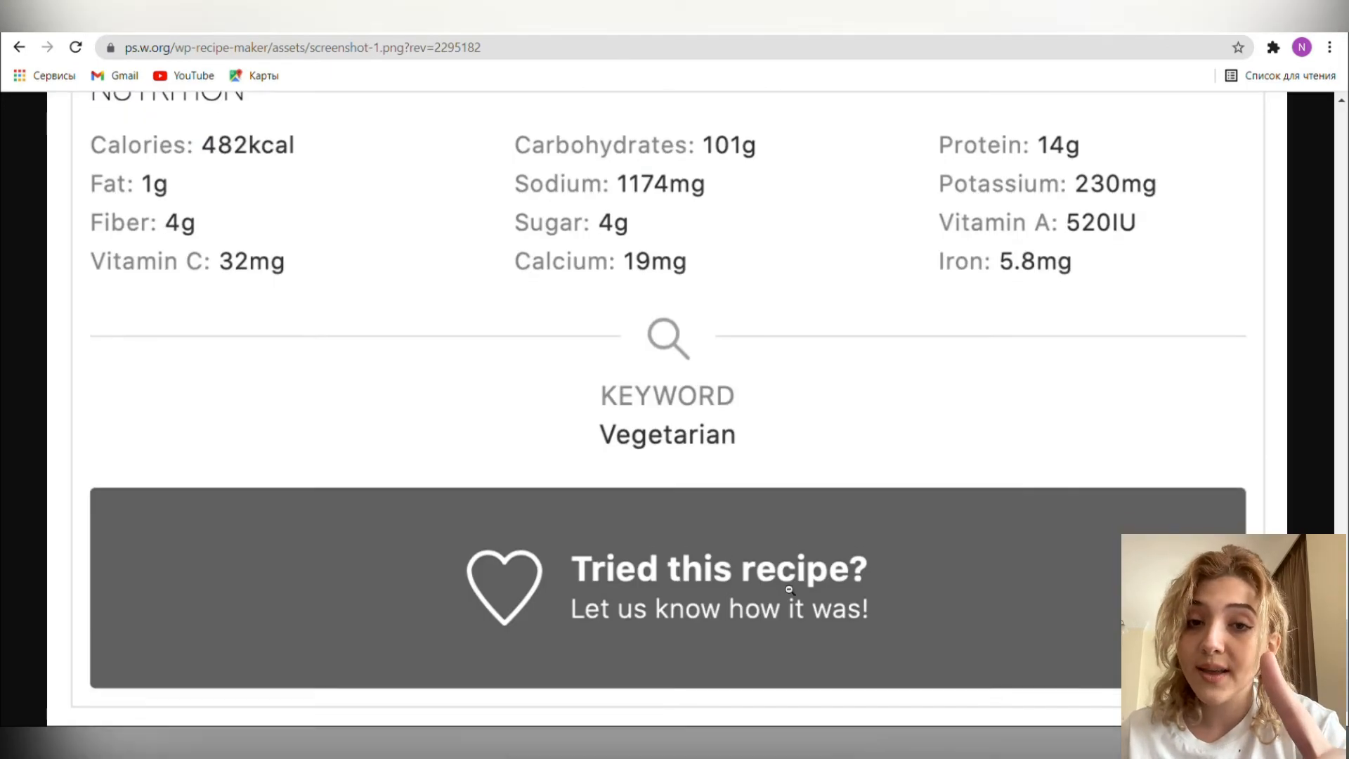
{"action": "scroll", "coordinate": [790, 590], "scroll_direction": "up", "scroll_amount": 5}
{"action": "scroll", "coordinate": [791, 590], "scroll_direction": "up", "scroll_amount": 5}
{"action": "scroll", "coordinate": [792, 590], "scroll_direction": "up", "scroll_amount": 5}
{"action": "scroll", "coordinate": [791, 590], "scroll_direction": "up", "scroll_amount": 5}
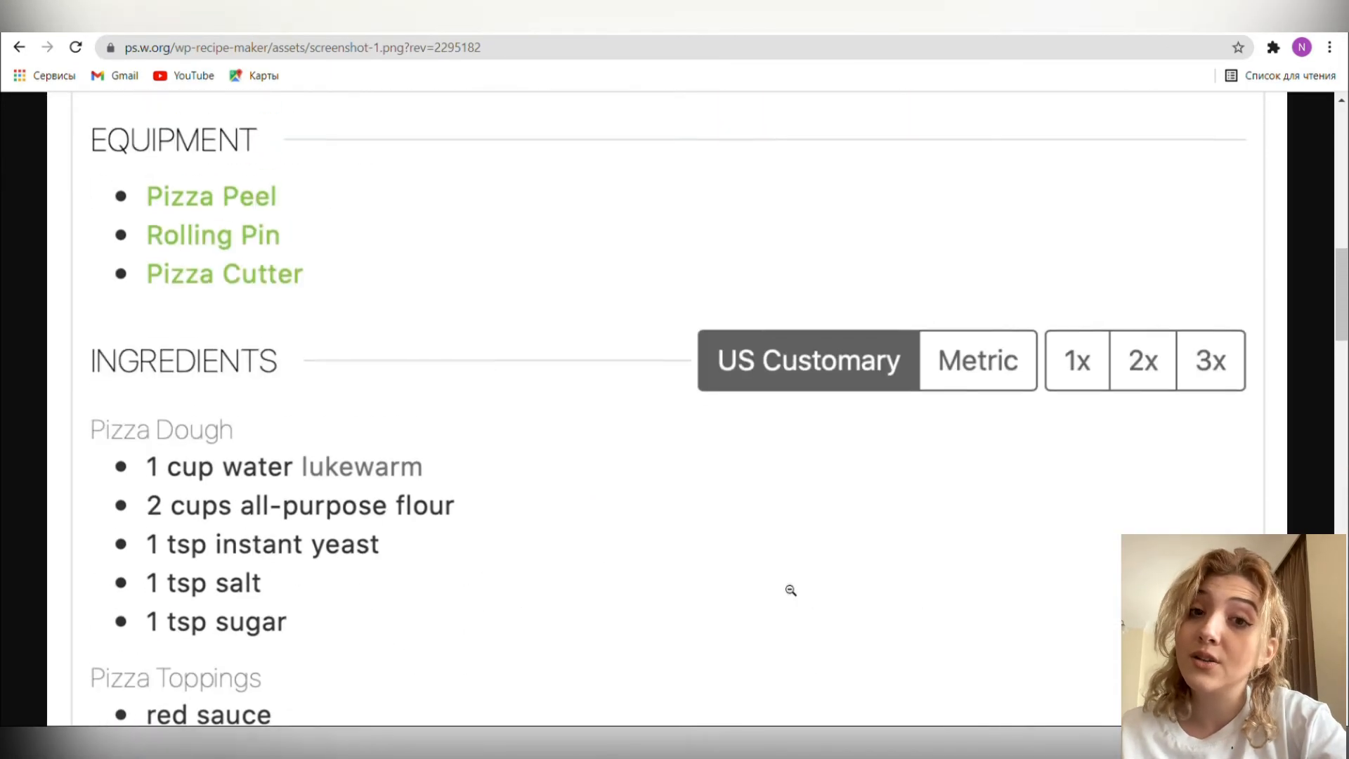
{"action": "scroll", "coordinate": [791, 591], "scroll_direction": "up", "scroll_amount": 4}
{"action": "scroll", "coordinate": [791, 590], "scroll_direction": "up", "scroll_amount": 5}
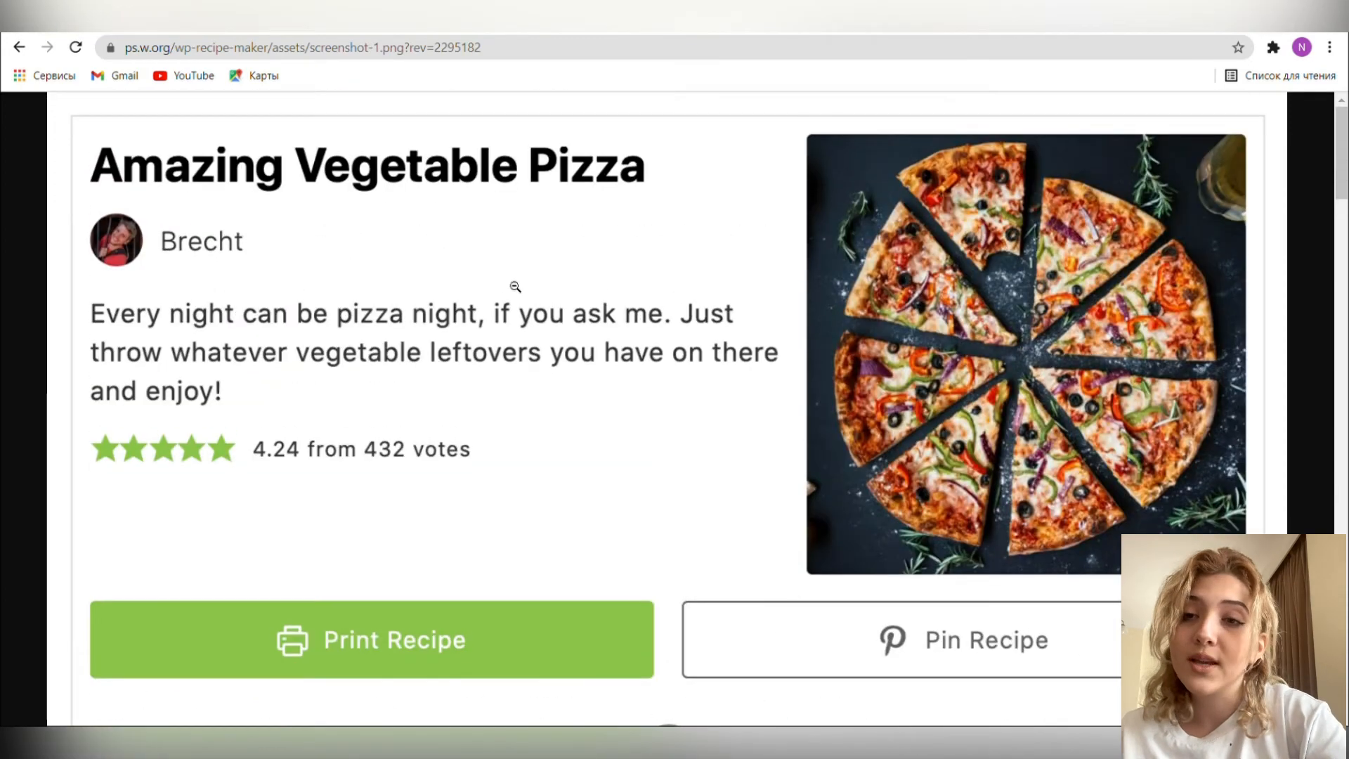
{"action": "scroll", "coordinate": [399, 420], "scroll_direction": "down", "scroll_amount": 1}
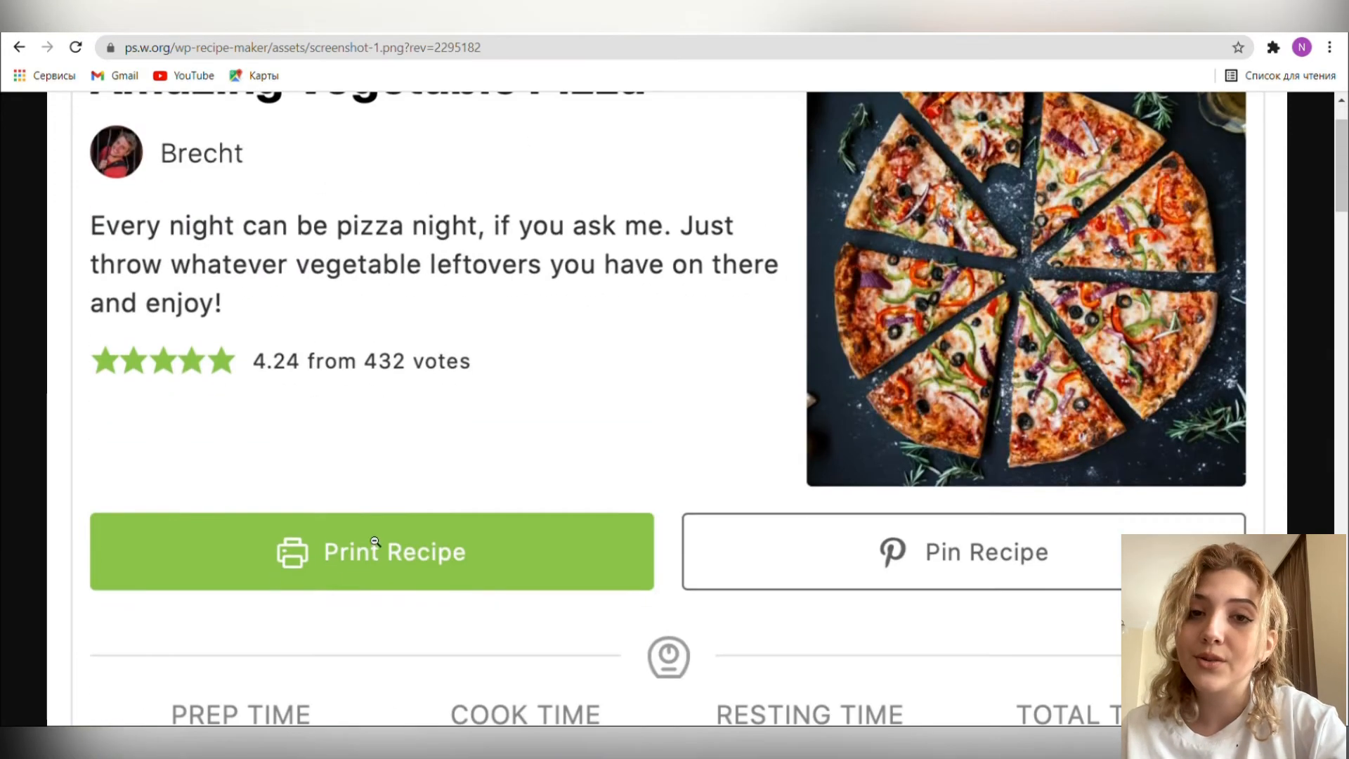
{"action": "scroll", "coordinate": [892, 567], "scroll_direction": "down", "scroll_amount": 2}
{"action": "scroll", "coordinate": [685, 453], "scroll_direction": "down", "scroll_amount": 1}
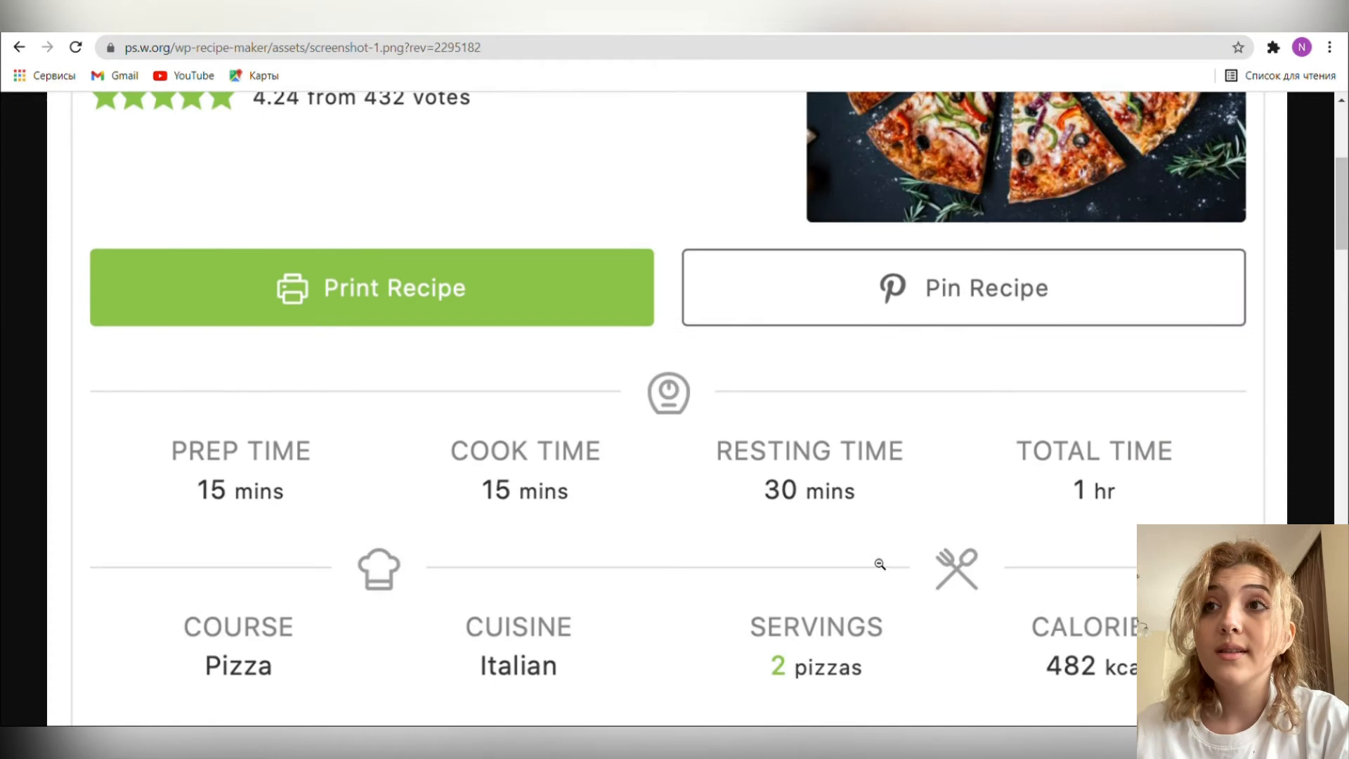
{"action": "scroll", "coordinate": [476, 519], "scroll_direction": "down", "scroll_amount": 1}
{"action": "scroll", "coordinate": [475, 520], "scroll_direction": "down", "scroll_amount": 1}
{"action": "scroll", "coordinate": [476, 519], "scroll_direction": "down", "scroll_amount": 2}
{"action": "scroll", "coordinate": [478, 504], "scroll_direction": "down", "scroll_amount": 1}
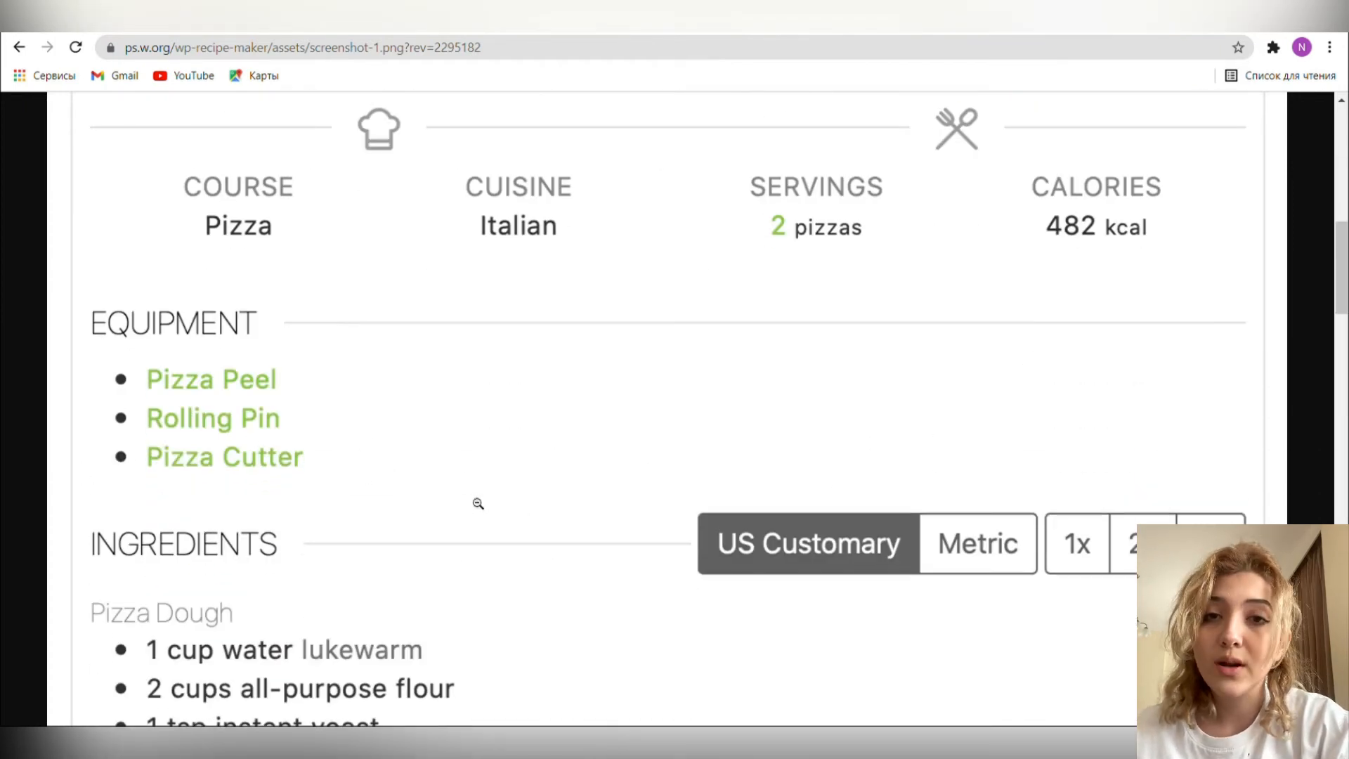
{"action": "scroll", "coordinate": [484, 510], "scroll_direction": "down", "scroll_amount": 1}
{"action": "scroll", "coordinate": [485, 510], "scroll_direction": "down", "scroll_amount": 1}
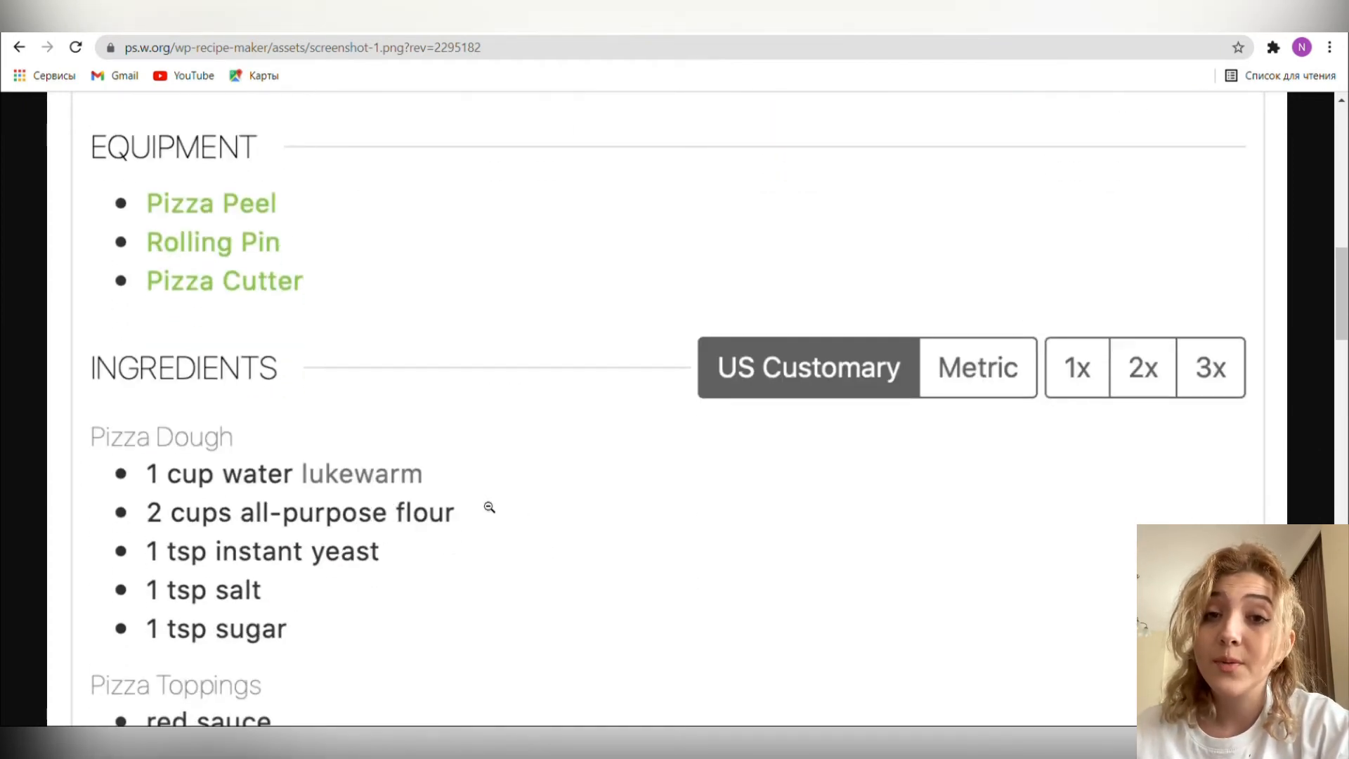
{"action": "scroll", "coordinate": [488, 508], "scroll_direction": "down", "scroll_amount": 1}
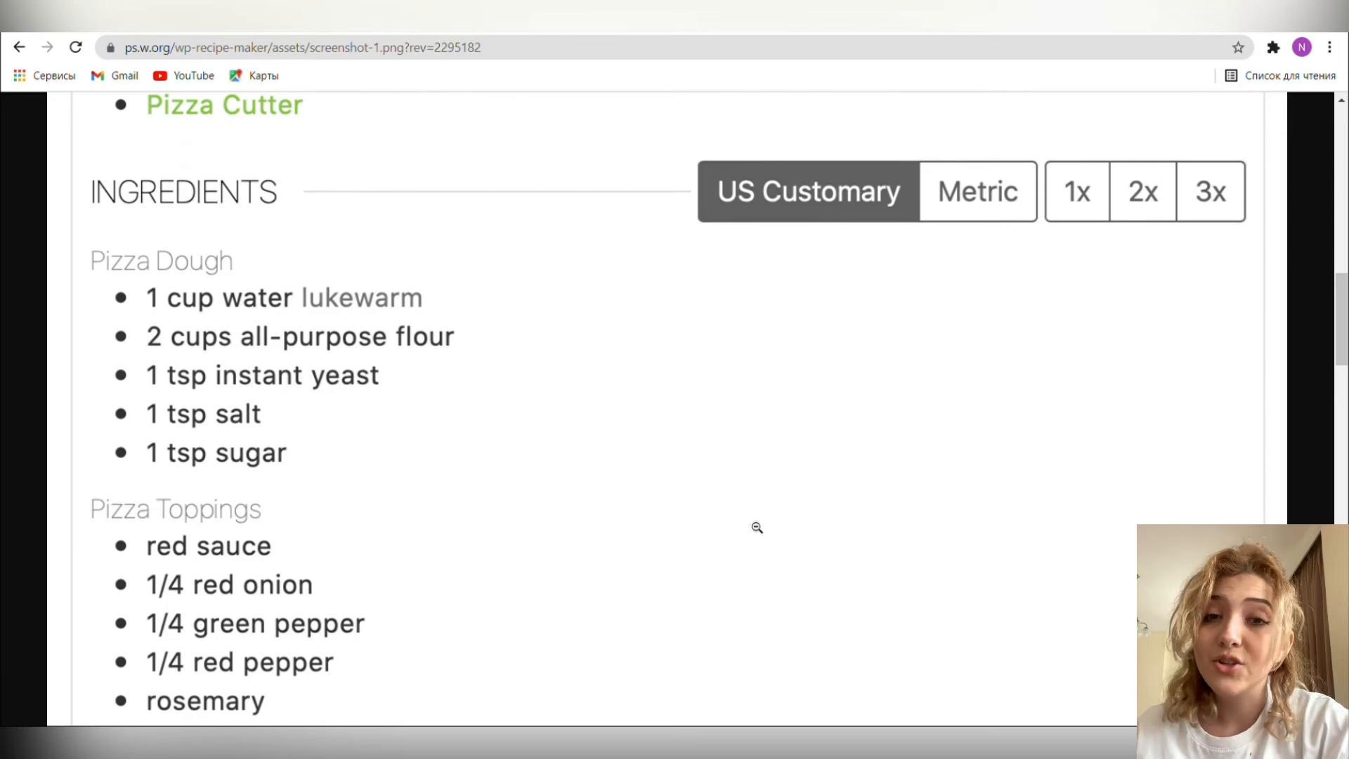
{"action": "scroll", "coordinate": [762, 526], "scroll_direction": "down", "scroll_amount": 2}
{"action": "scroll", "coordinate": [762, 526], "scroll_direction": "down", "scroll_amount": 1}
{"action": "scroll", "coordinate": [763, 526], "scroll_direction": "down", "scroll_amount": 2}
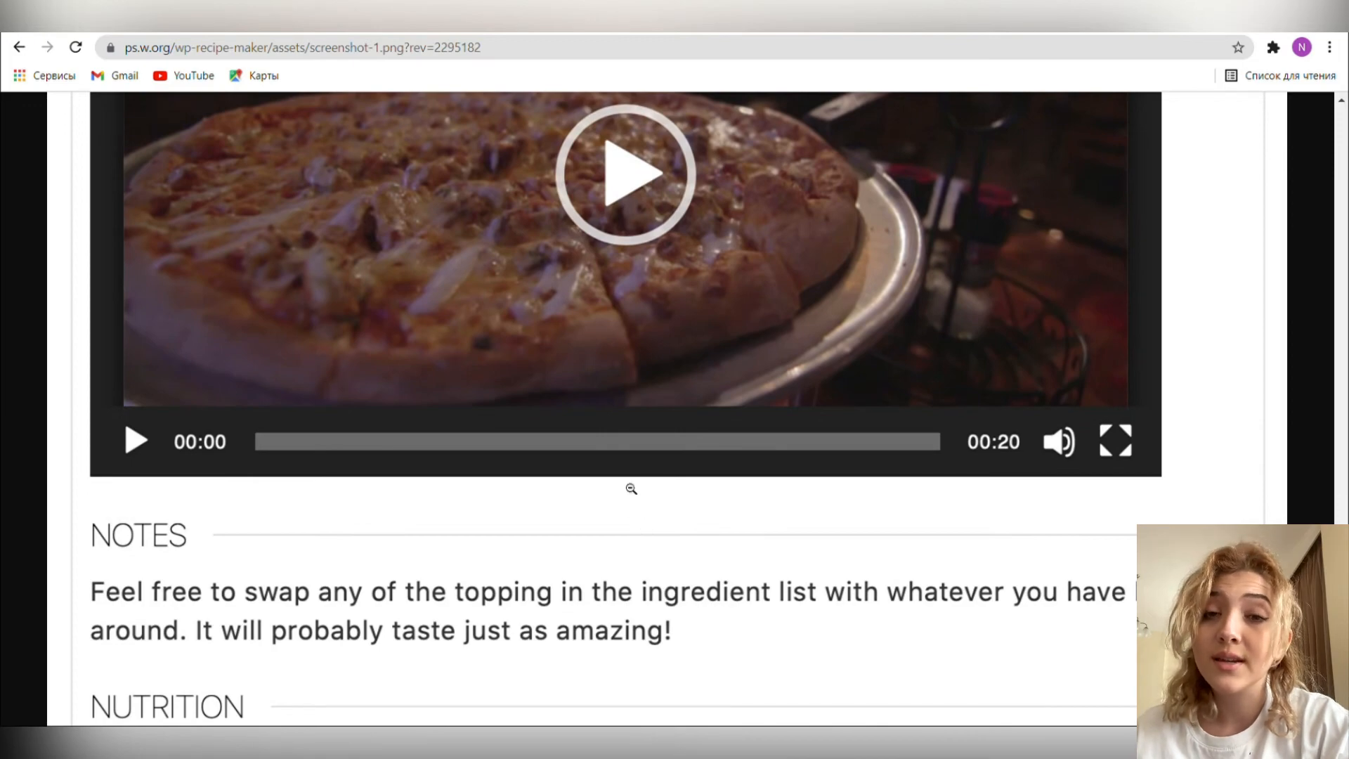
{"action": "scroll", "coordinate": [630, 508], "scroll_direction": "down", "scroll_amount": 2}
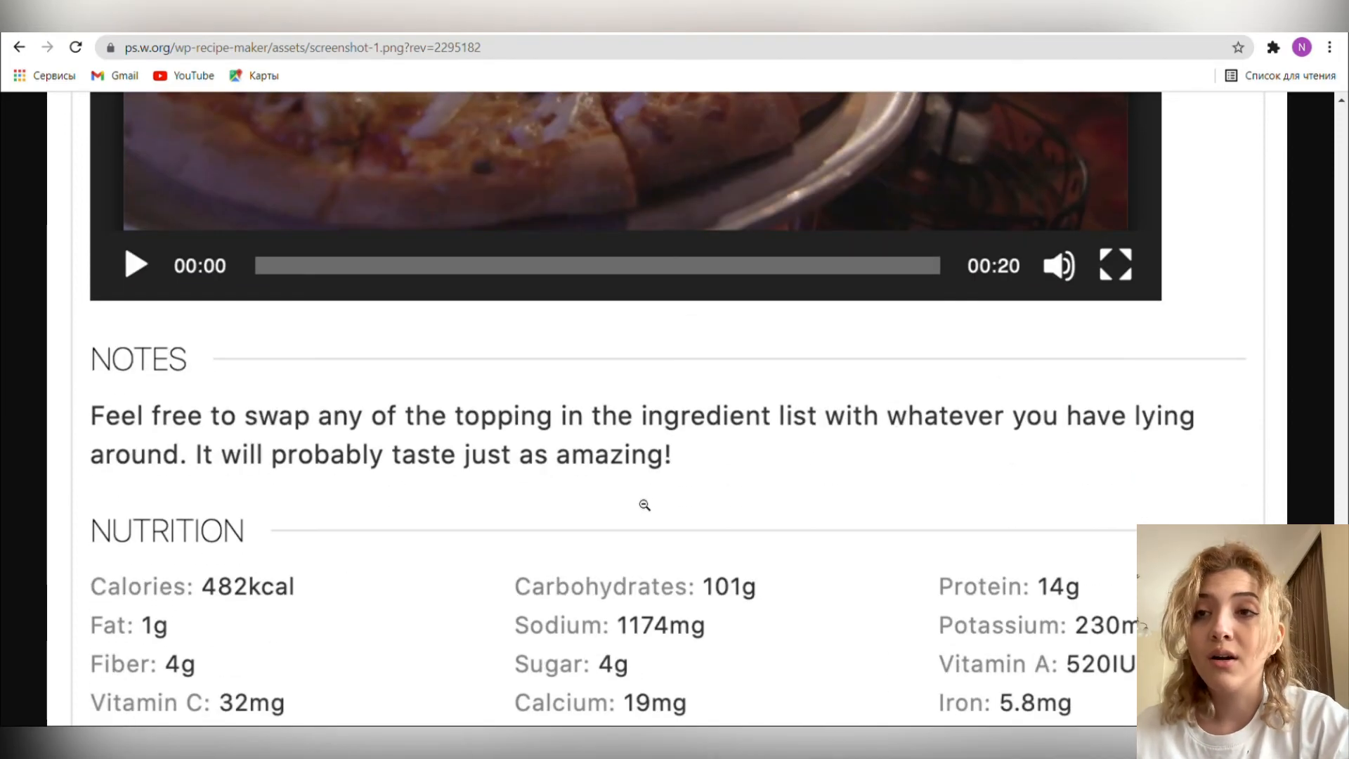
{"action": "scroll", "coordinate": [644, 505], "scroll_direction": "down", "scroll_amount": 1}
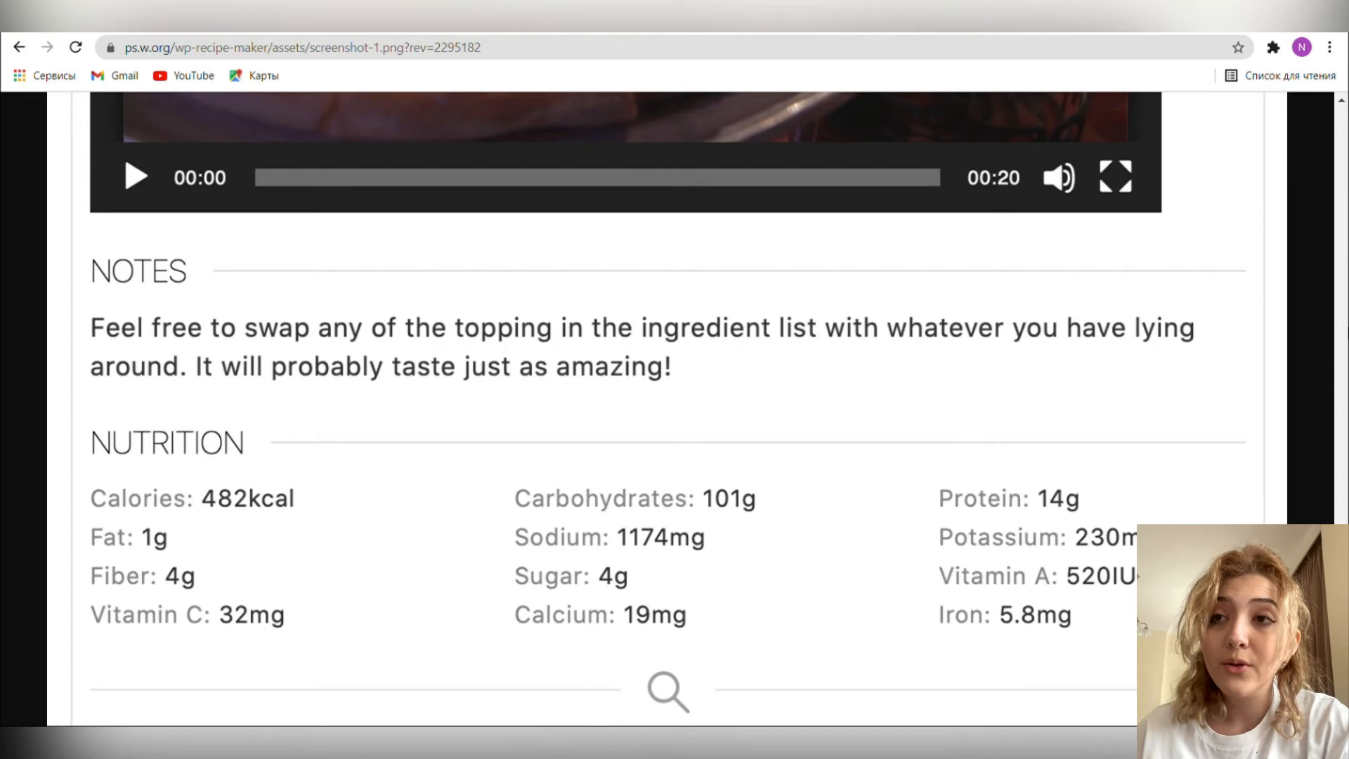
{"action": "left_click", "coordinate": [1305, 398]}
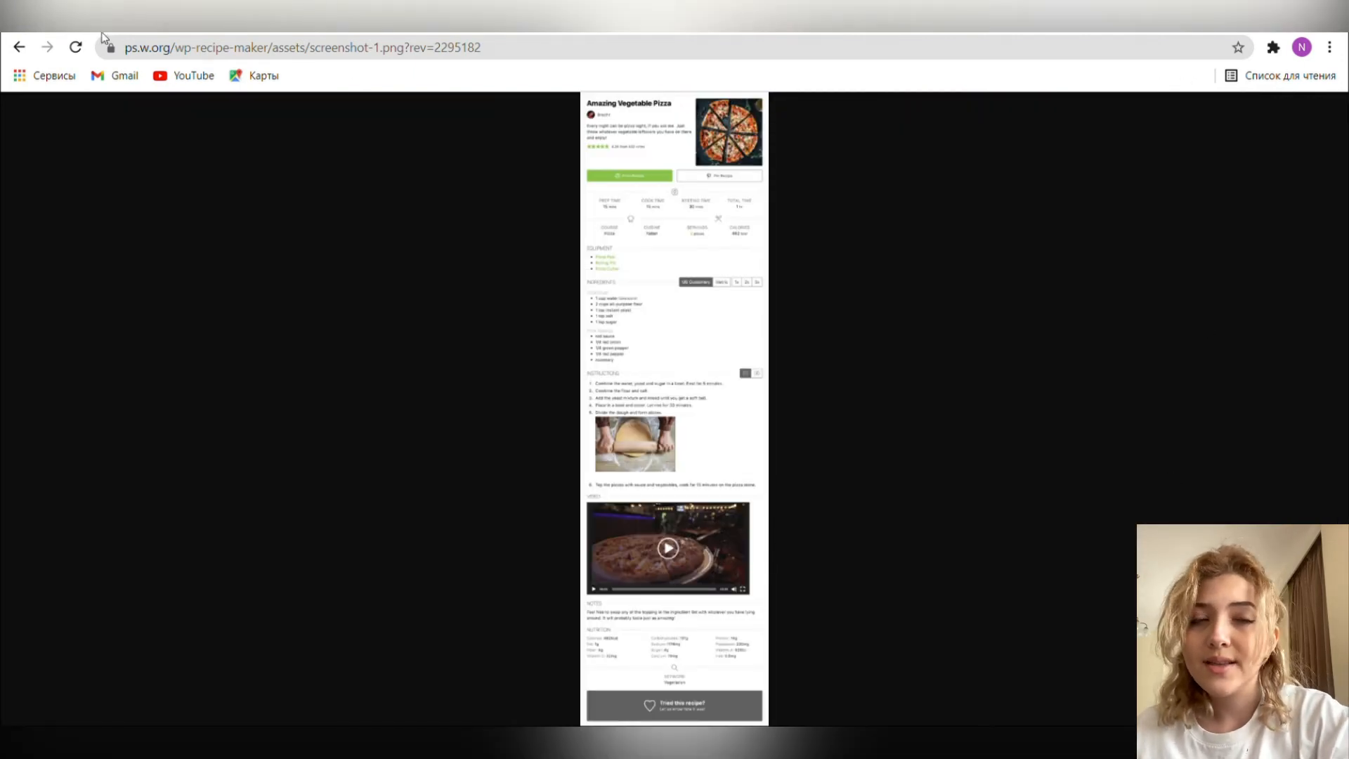
Return to the listing and expand the FAQ answers on demo and documentation, WP Ultimate Recipe and support
{"action": "left_click", "coordinate": [19, 48]}
{"action": "scroll", "coordinate": [591, 316], "scroll_direction": "down", "scroll_amount": 5}
{"action": "scroll", "coordinate": [528, 264], "scroll_direction": "down", "scroll_amount": 5}
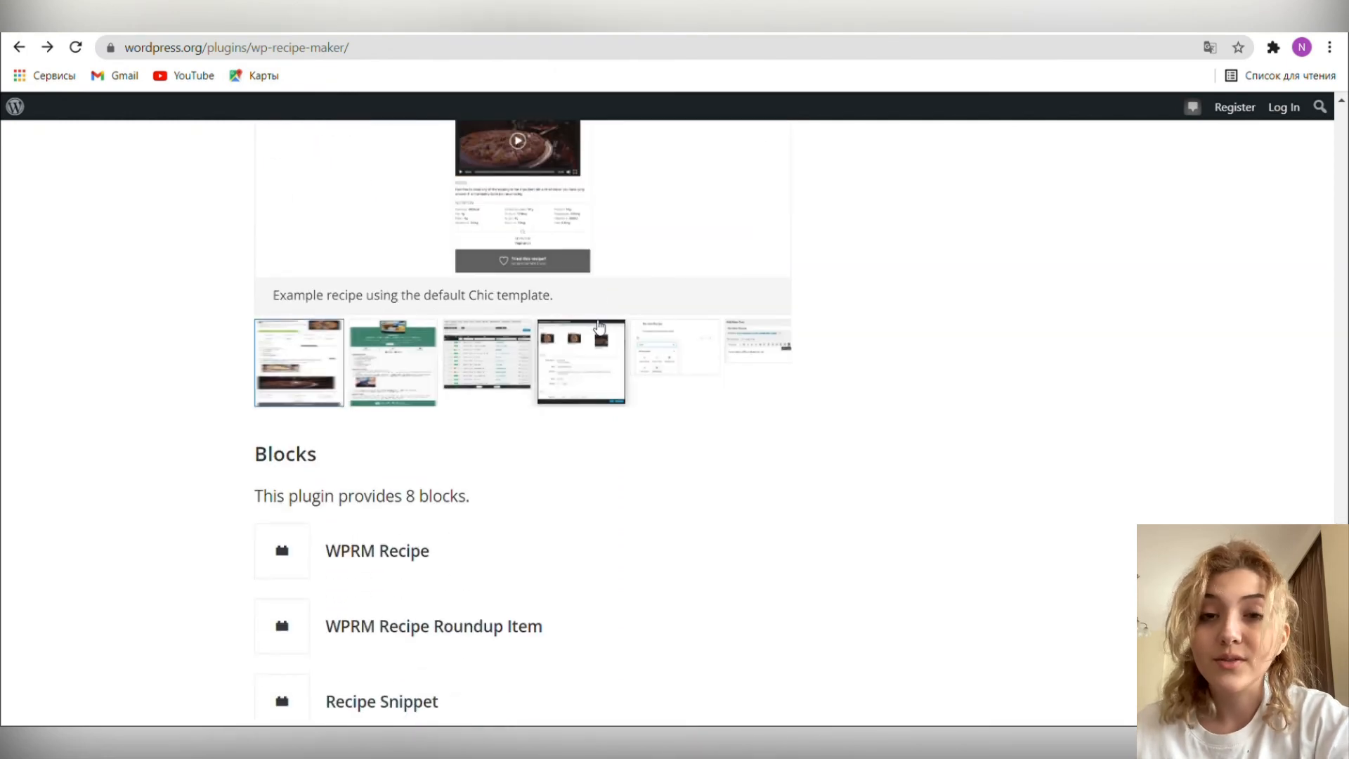
{"action": "scroll", "coordinate": [602, 360], "scroll_direction": "down", "scroll_amount": 2}
{"action": "scroll", "coordinate": [602, 360], "scroll_direction": "down", "scroll_amount": 2}
{"action": "scroll", "coordinate": [443, 390], "scroll_direction": "down", "scroll_amount": 2}
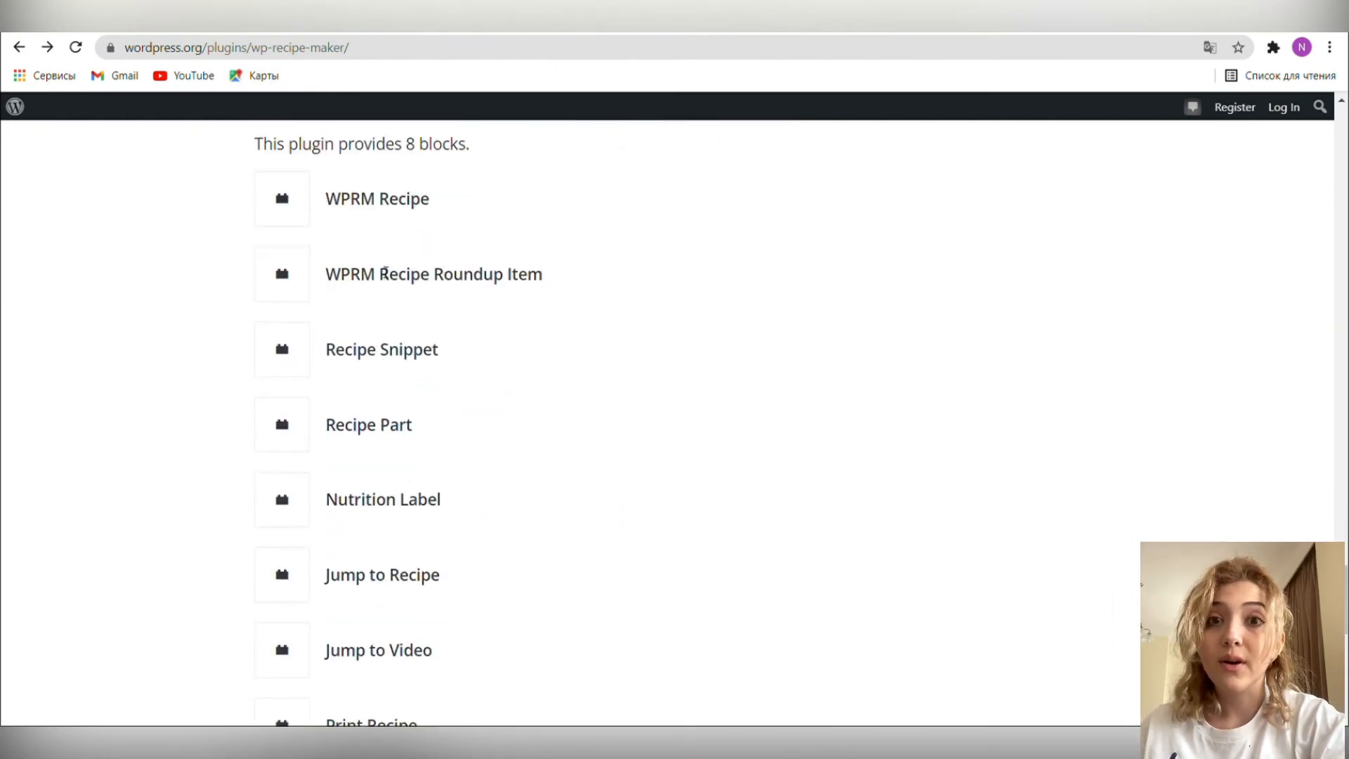
{"action": "scroll", "coordinate": [399, 316], "scroll_direction": "down", "scroll_amount": 1}
{"action": "scroll", "coordinate": [399, 317], "scroll_direction": "down", "scroll_amount": 2}
{"action": "scroll", "coordinate": [516, 359], "scroll_direction": "down", "scroll_amount": 1}
{"action": "scroll", "coordinate": [569, 364], "scroll_direction": "down", "scroll_amount": 1}
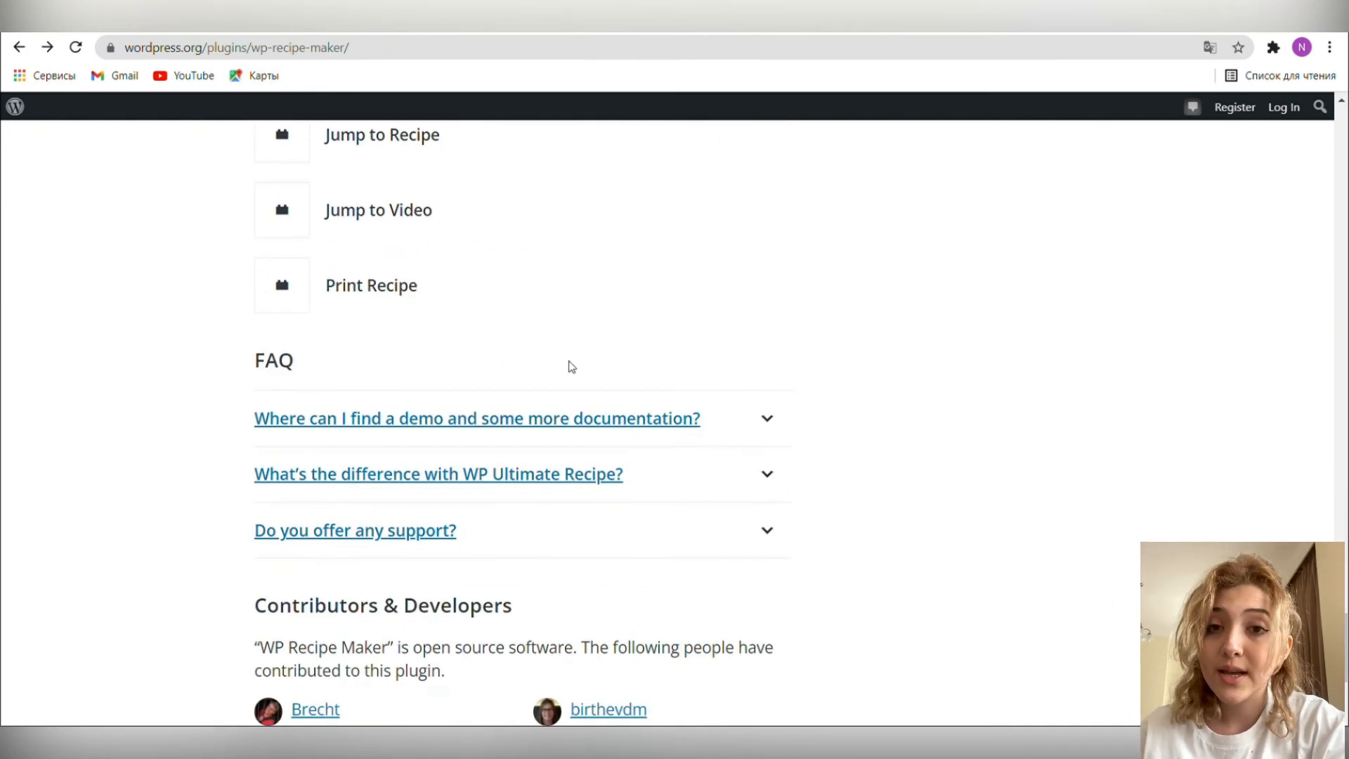
{"action": "scroll", "coordinate": [633, 411], "scroll_direction": "down", "scroll_amount": 1}
{"action": "left_click", "coordinate": [767, 330]}
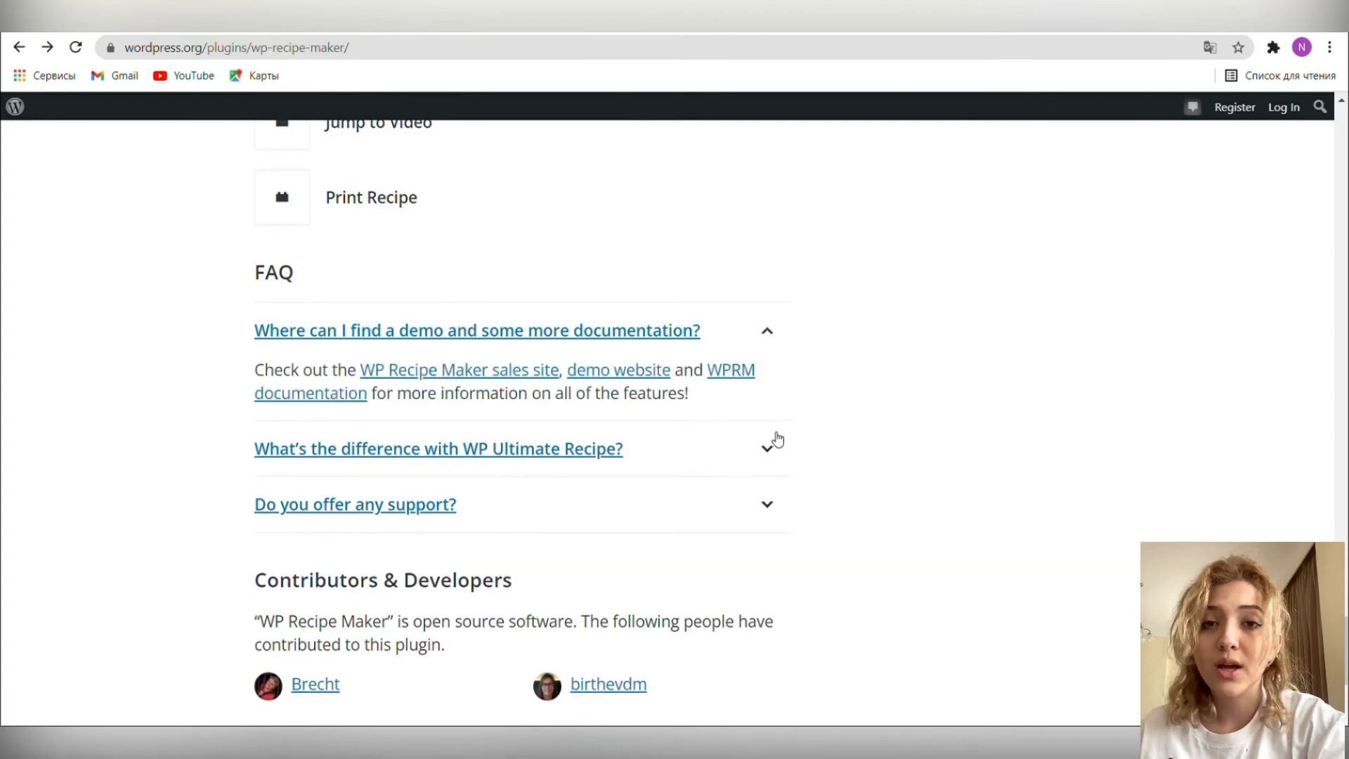
{"action": "left_click", "coordinate": [767, 446]}
{"action": "scroll", "coordinate": [772, 454], "scroll_direction": "down", "scroll_amount": 2}
{"action": "left_click", "coordinate": [771, 456]}
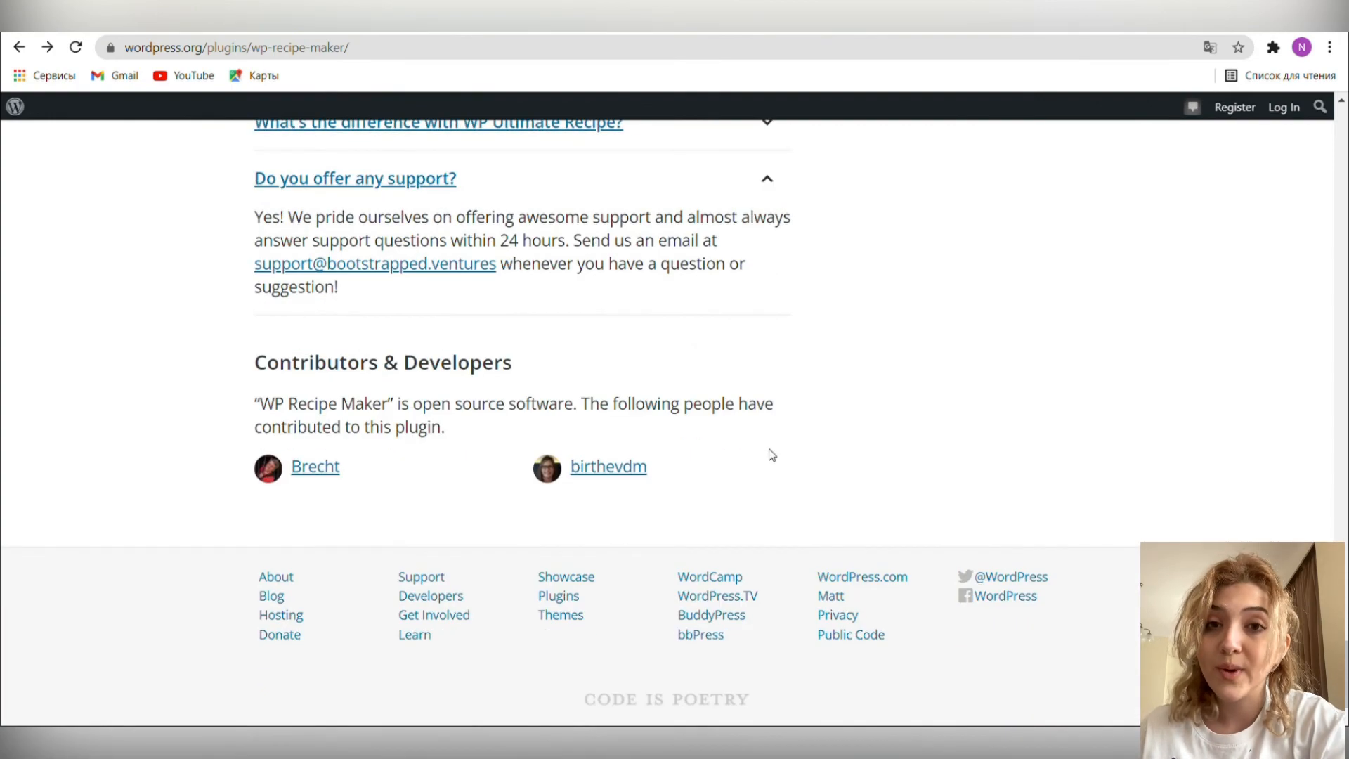
{"action": "scroll", "coordinate": [982, 480], "scroll_direction": "up", "scroll_amount": 5}
{"action": "scroll", "coordinate": [980, 480], "scroll_direction": "up", "scroll_amount": 6}
{"action": "scroll", "coordinate": [982, 480], "scroll_direction": "up", "scroll_amount": 6}
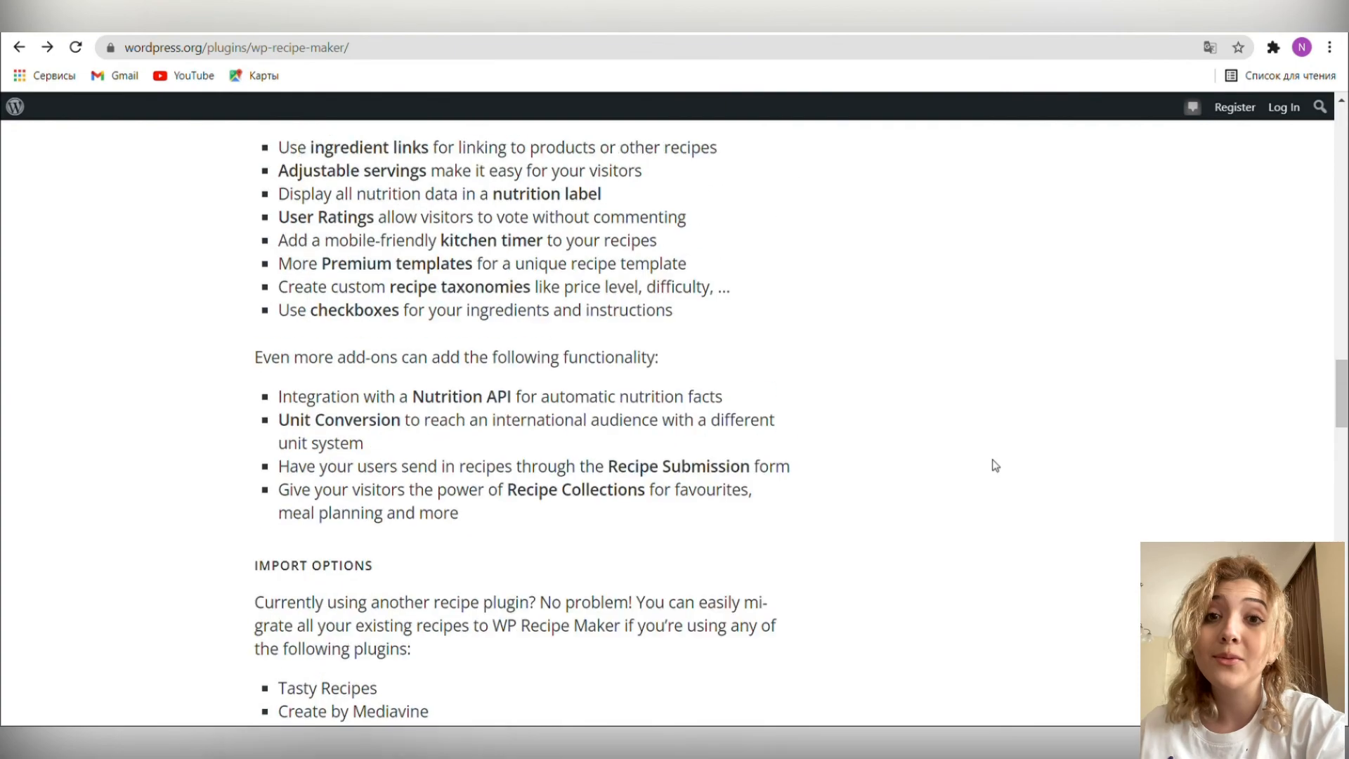